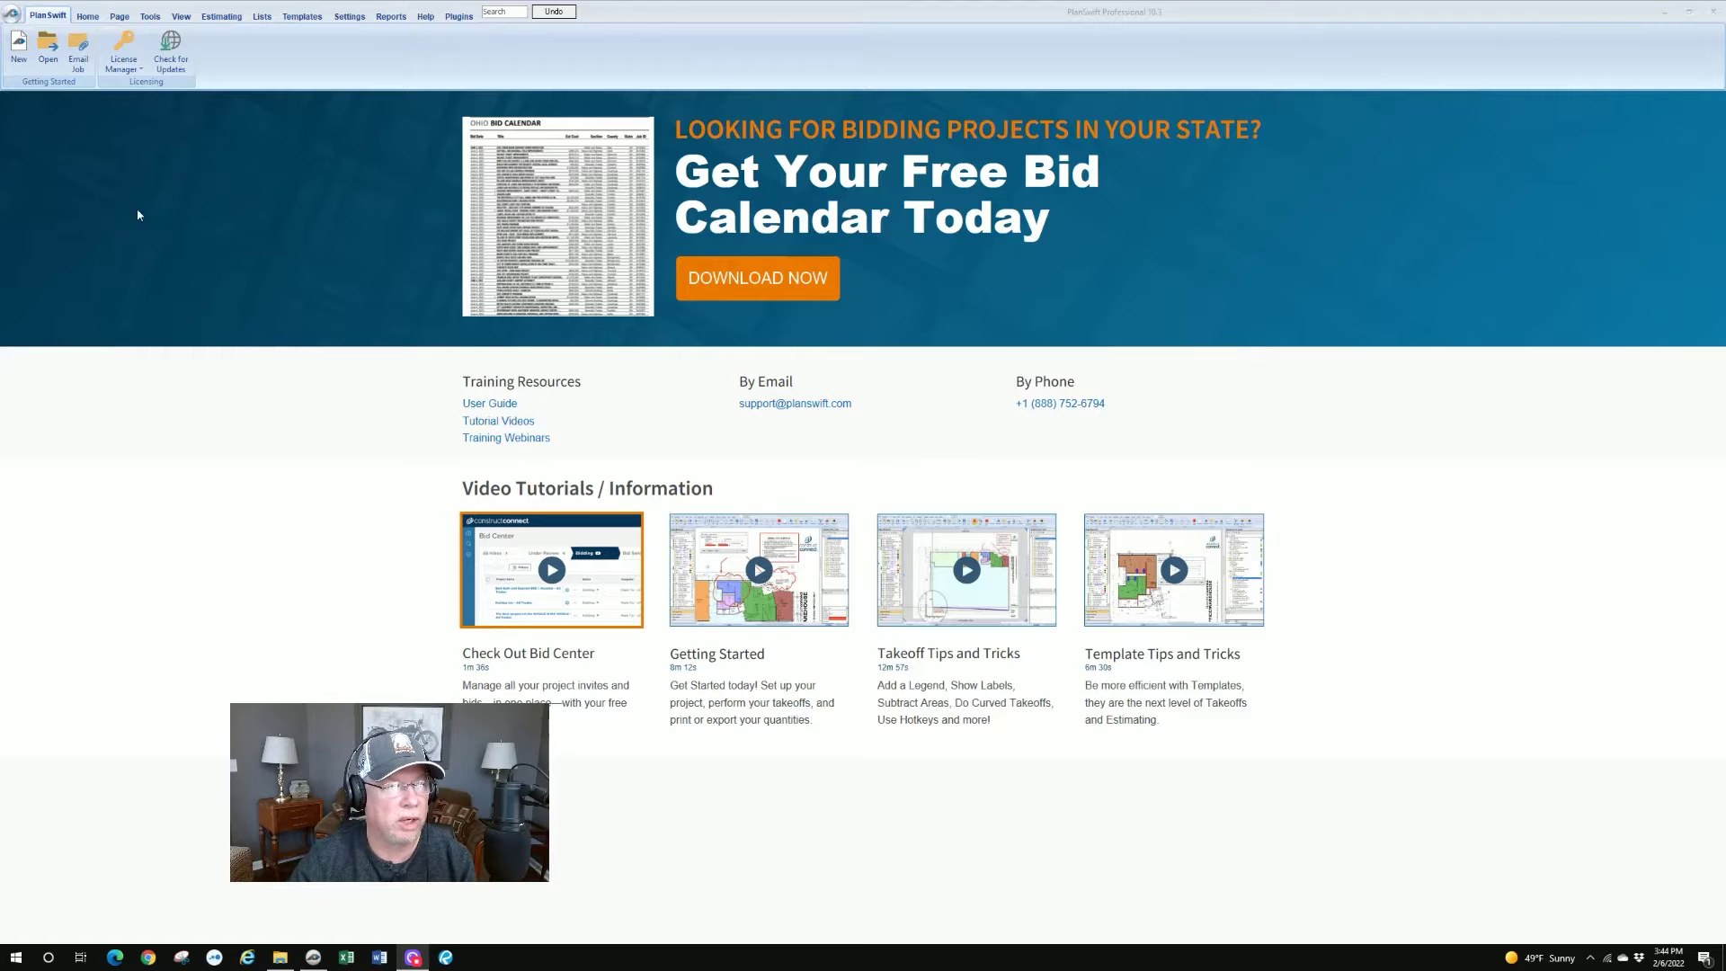
Step: Leave the start page for the empty Home workspace showing the TRAINING template folders
{"action": "left_click", "coordinate": [87, 17]}
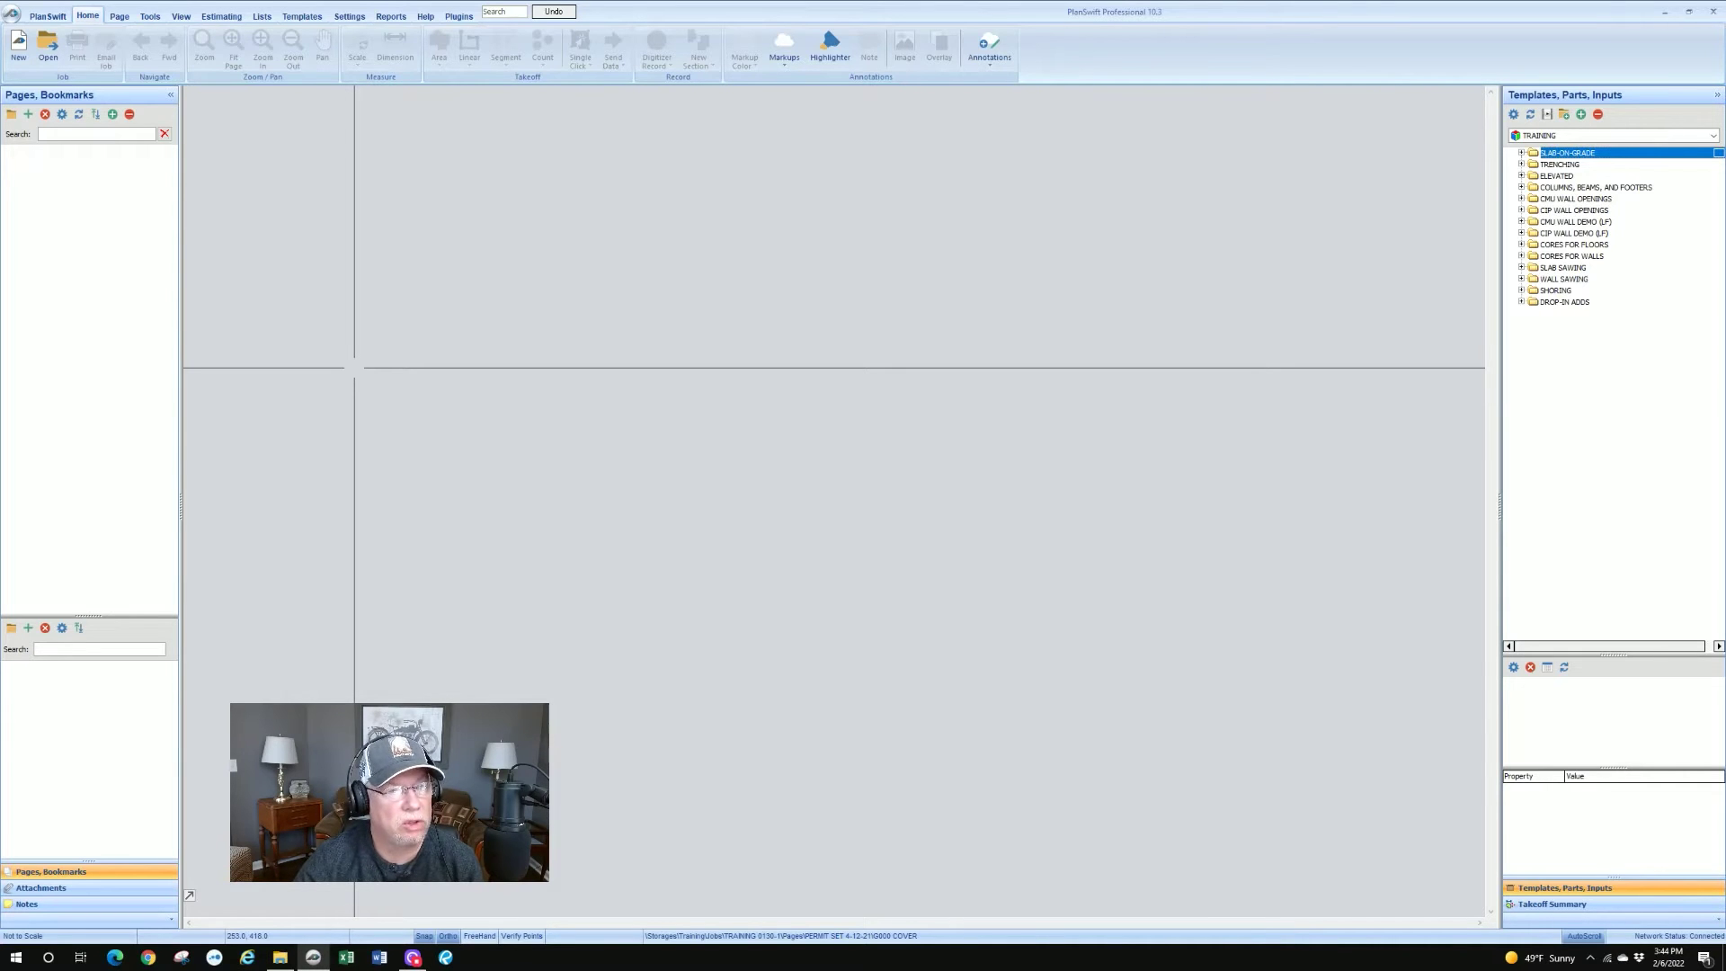
Step: Open the New Job dialog from the Job group on the Home ribbon
{"action": "left_click", "coordinate": [18, 45]}
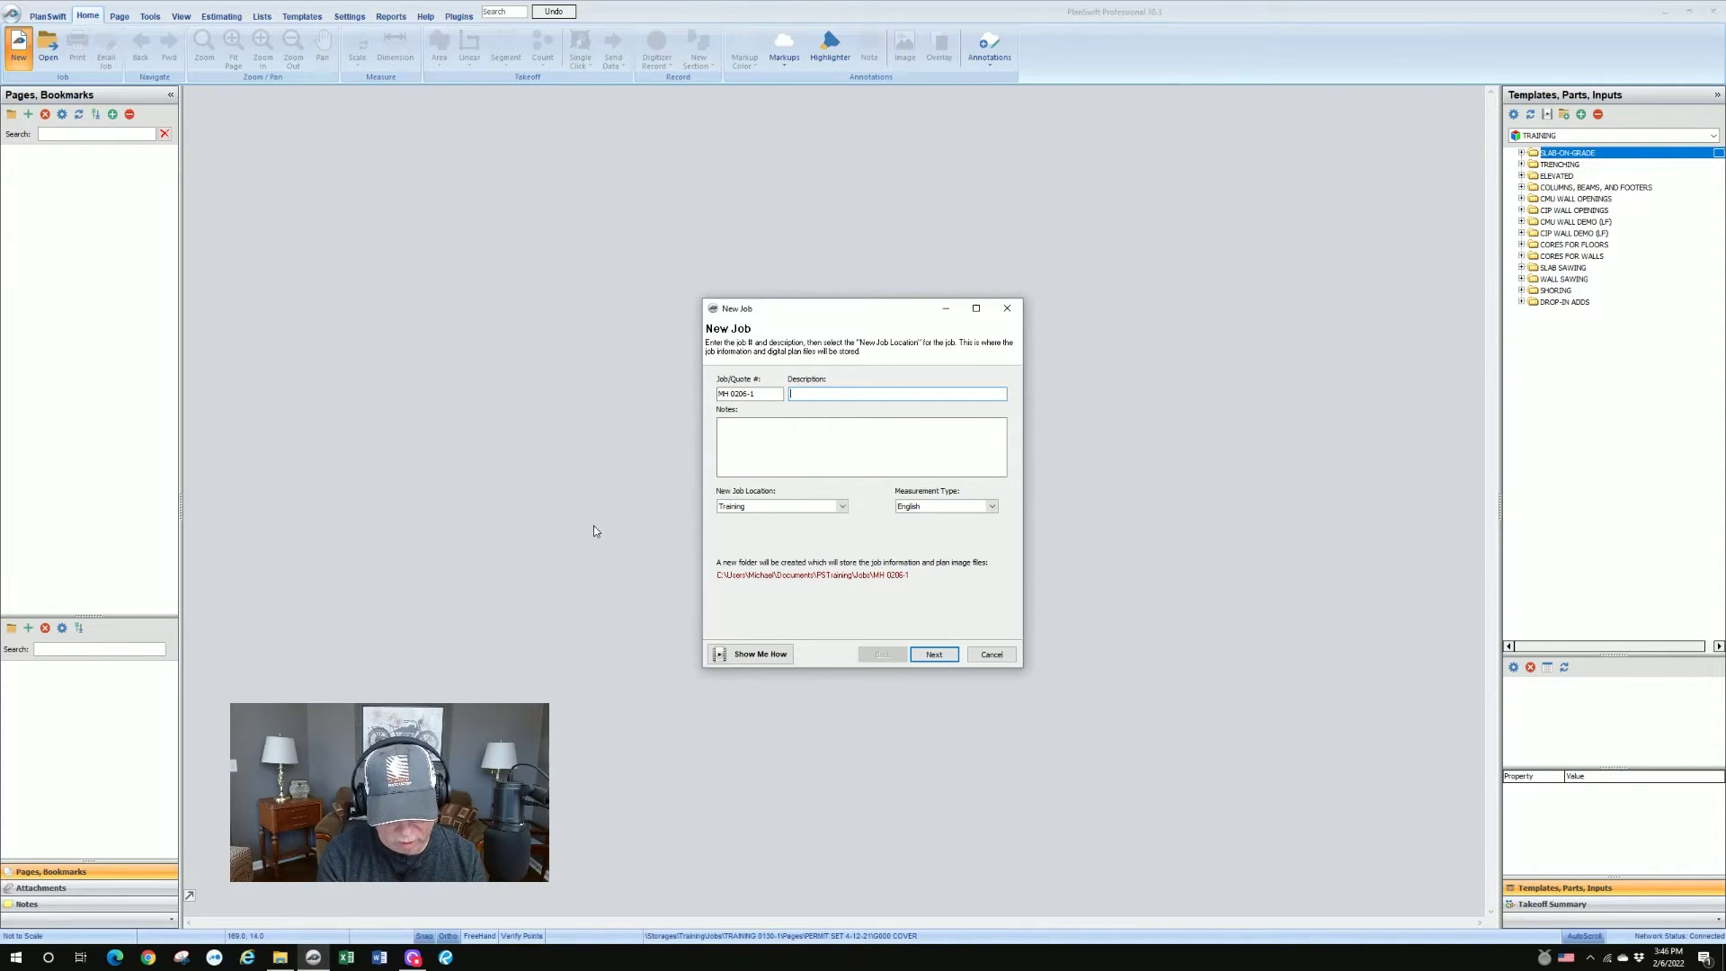
Step: Enter 'XYZ Terminal' as the job description and 'for Client ZZZ' as the notes
{"action": "type", "text": "XYZ Terminal"}
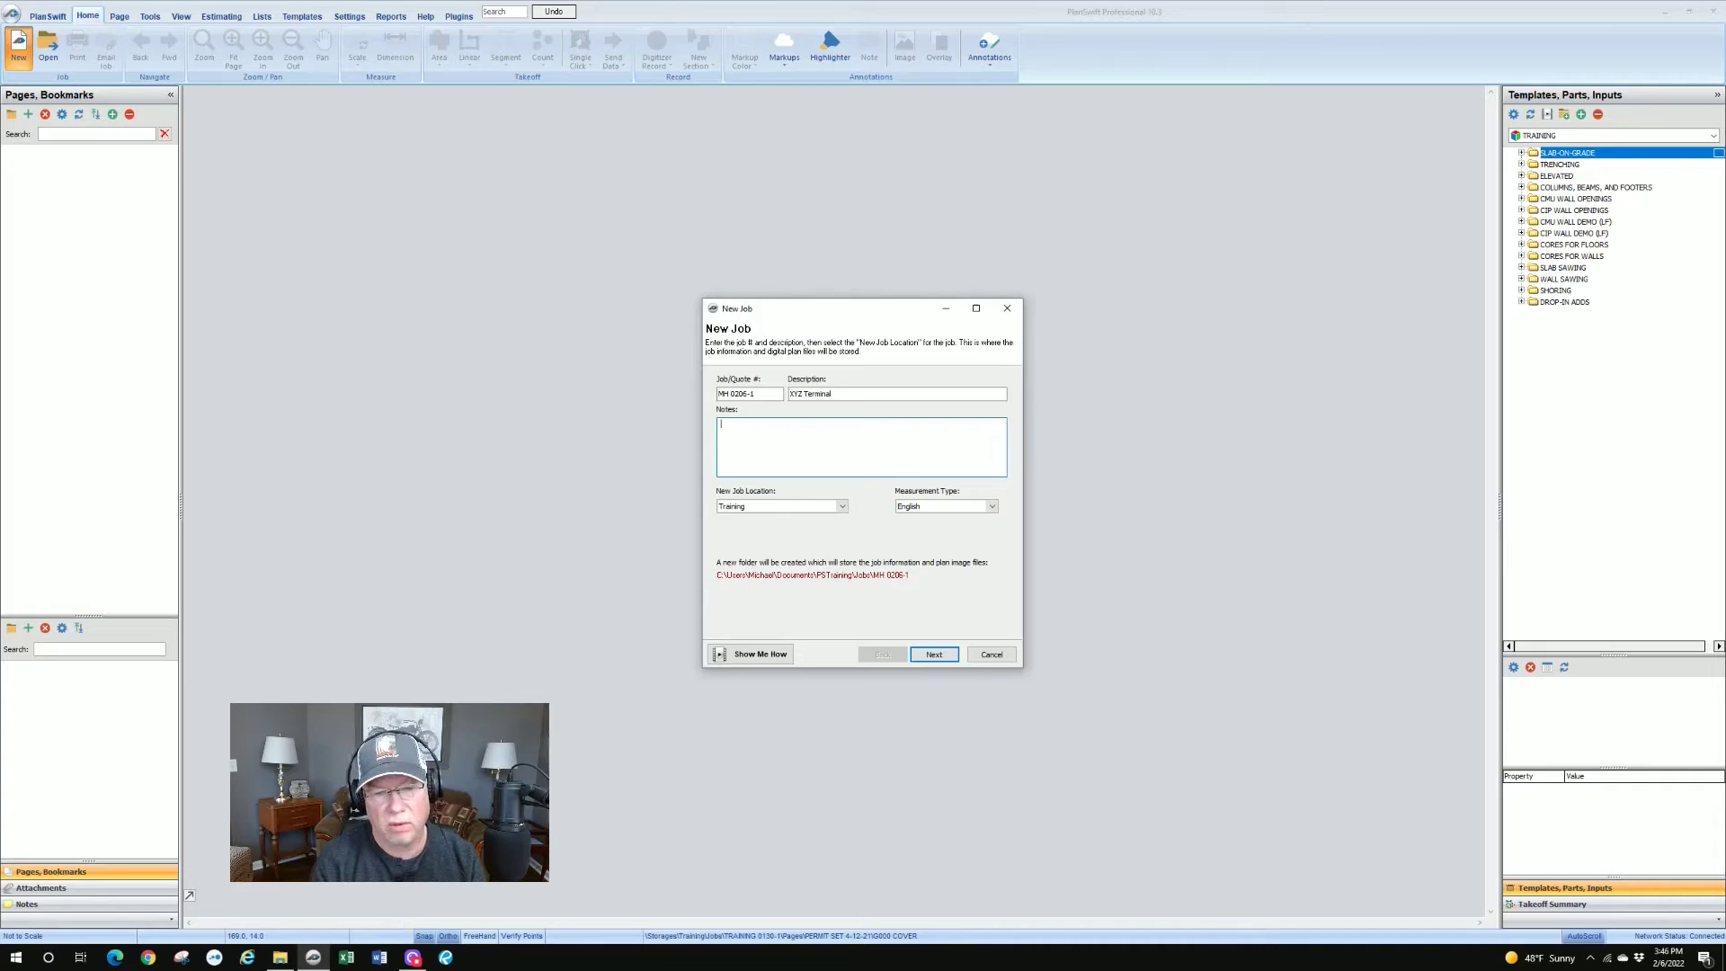
{"action": "type", "text": "for Client ZZZ"}
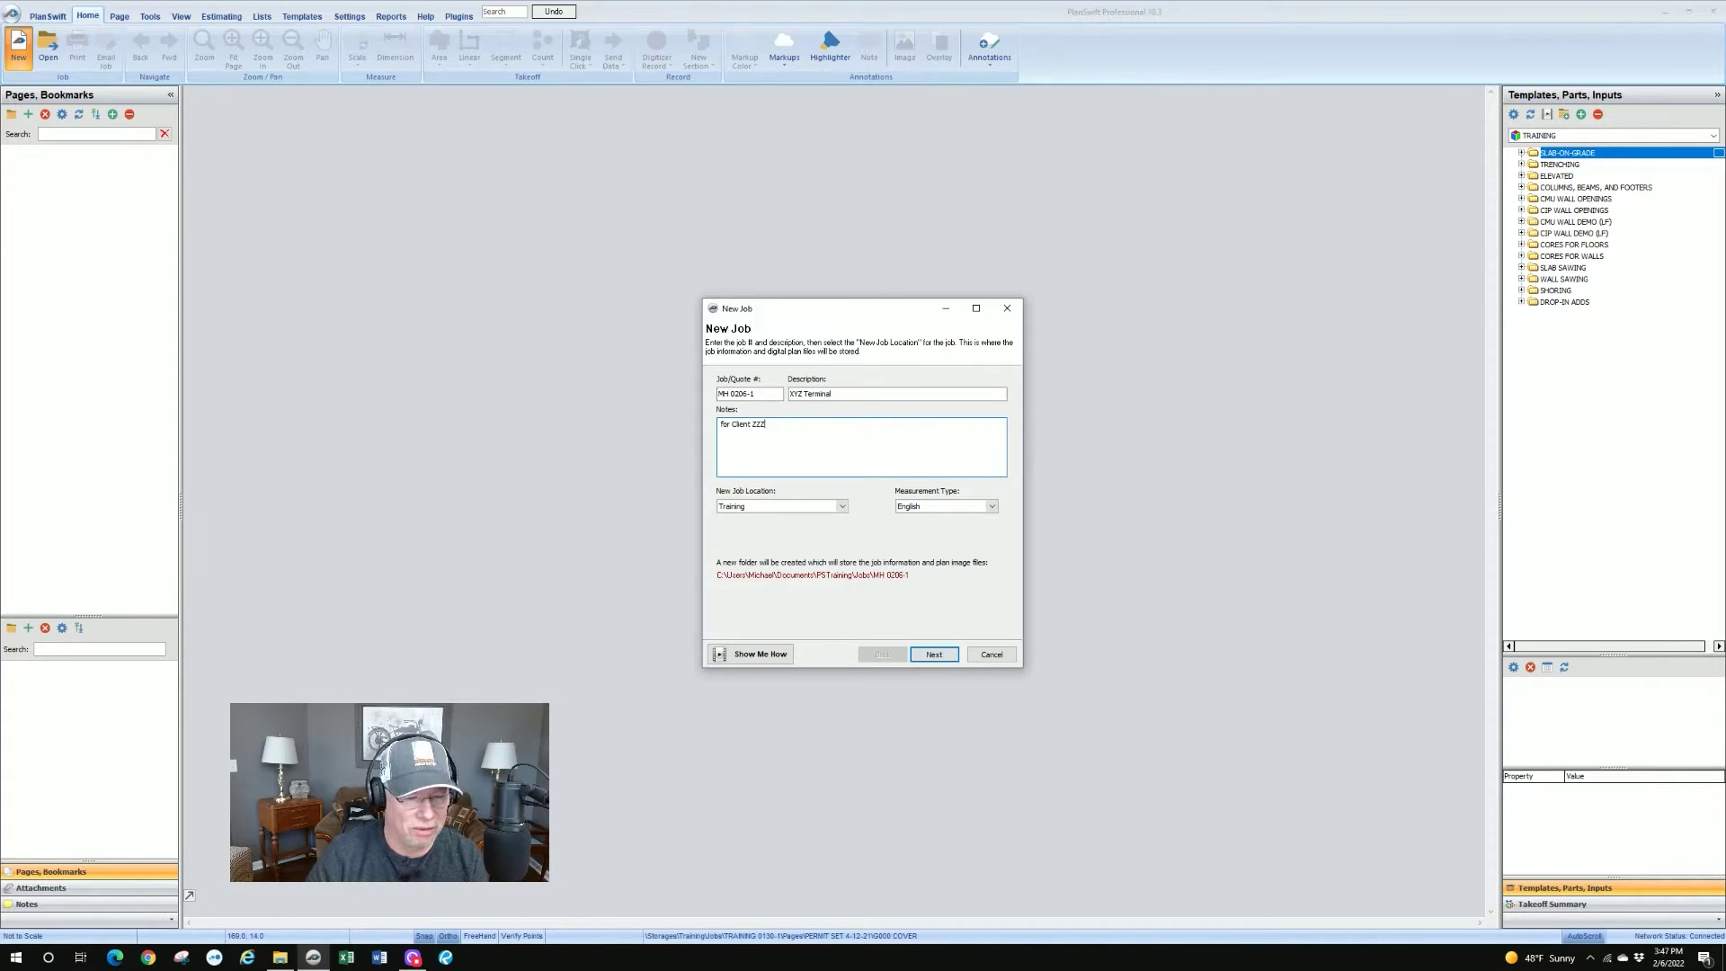
Step: Switch the job storage location to Local, then back to Training
{"action": "left_click", "coordinate": [843, 508]}
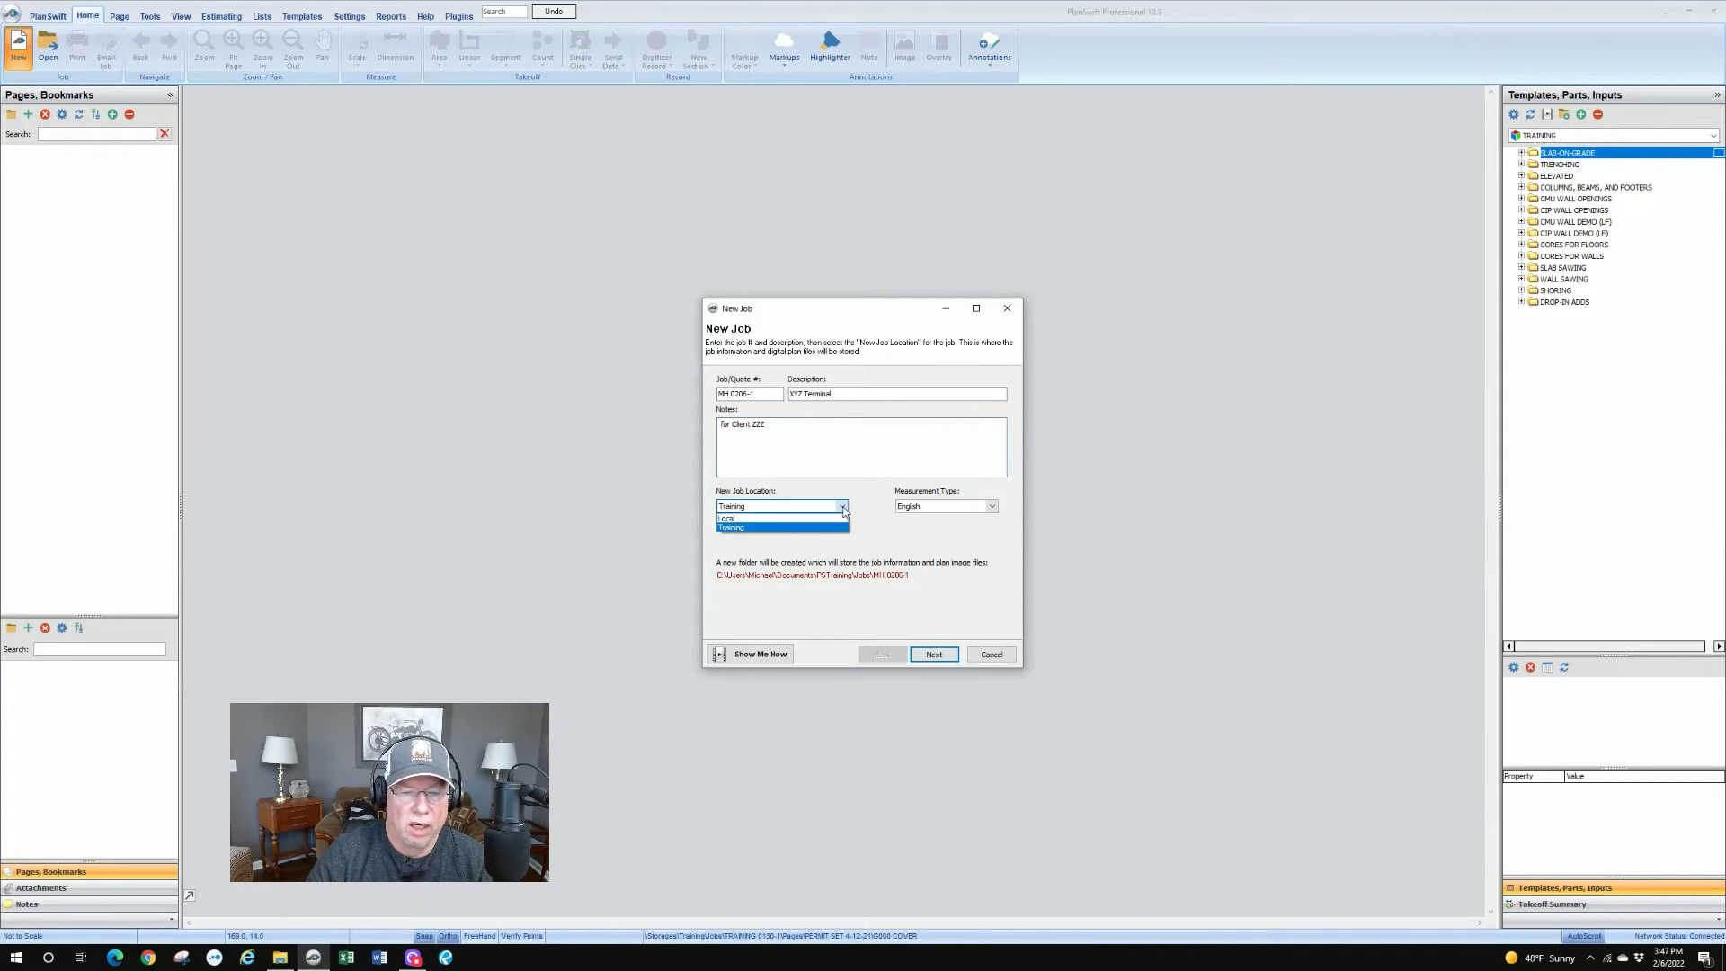
{"action": "left_click", "coordinate": [820, 519]}
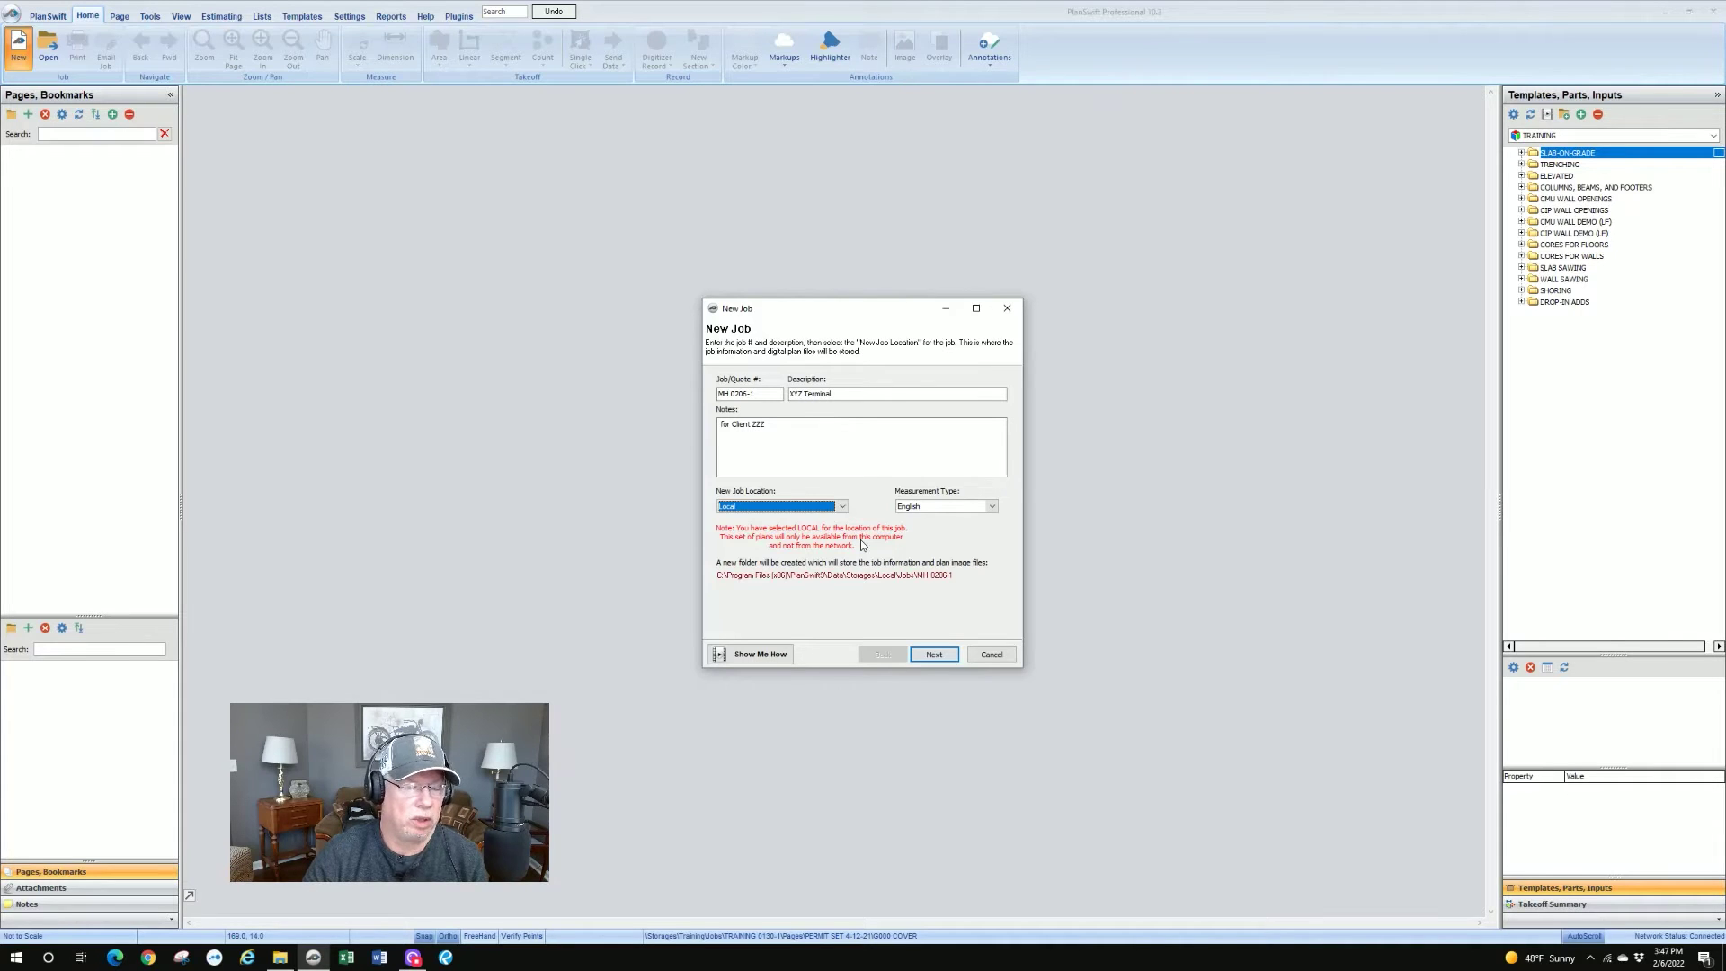
{"action": "left_click", "coordinate": [843, 507]}
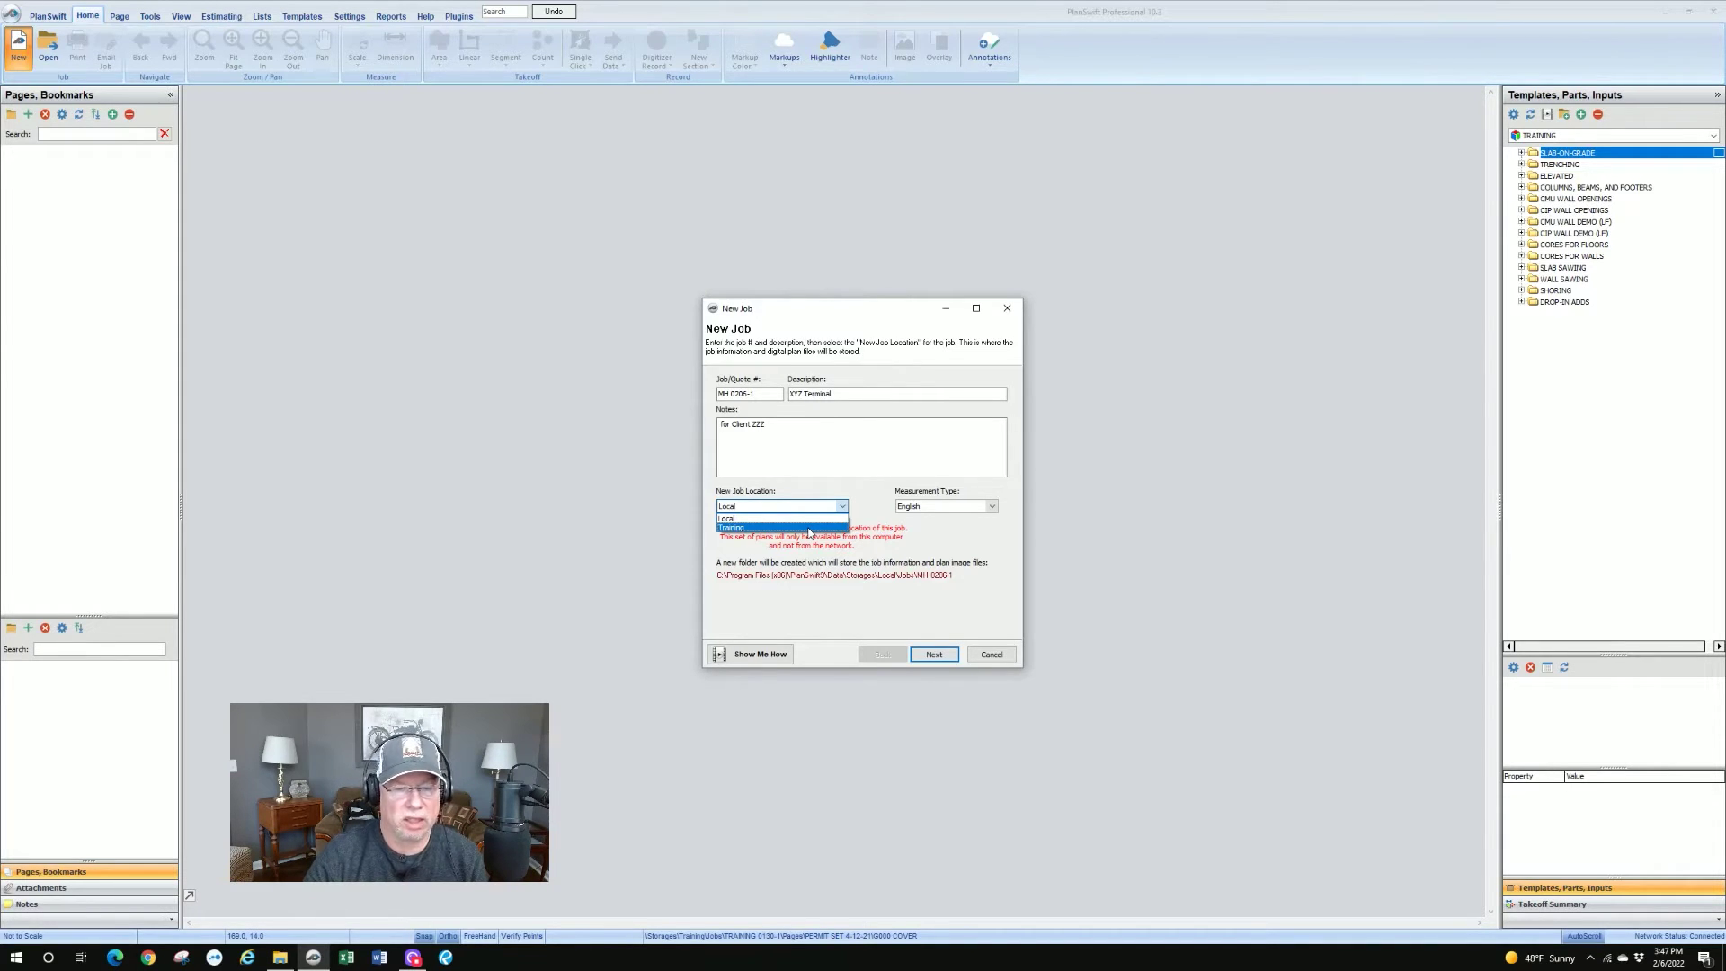
{"action": "left_click", "coordinate": [809, 529]}
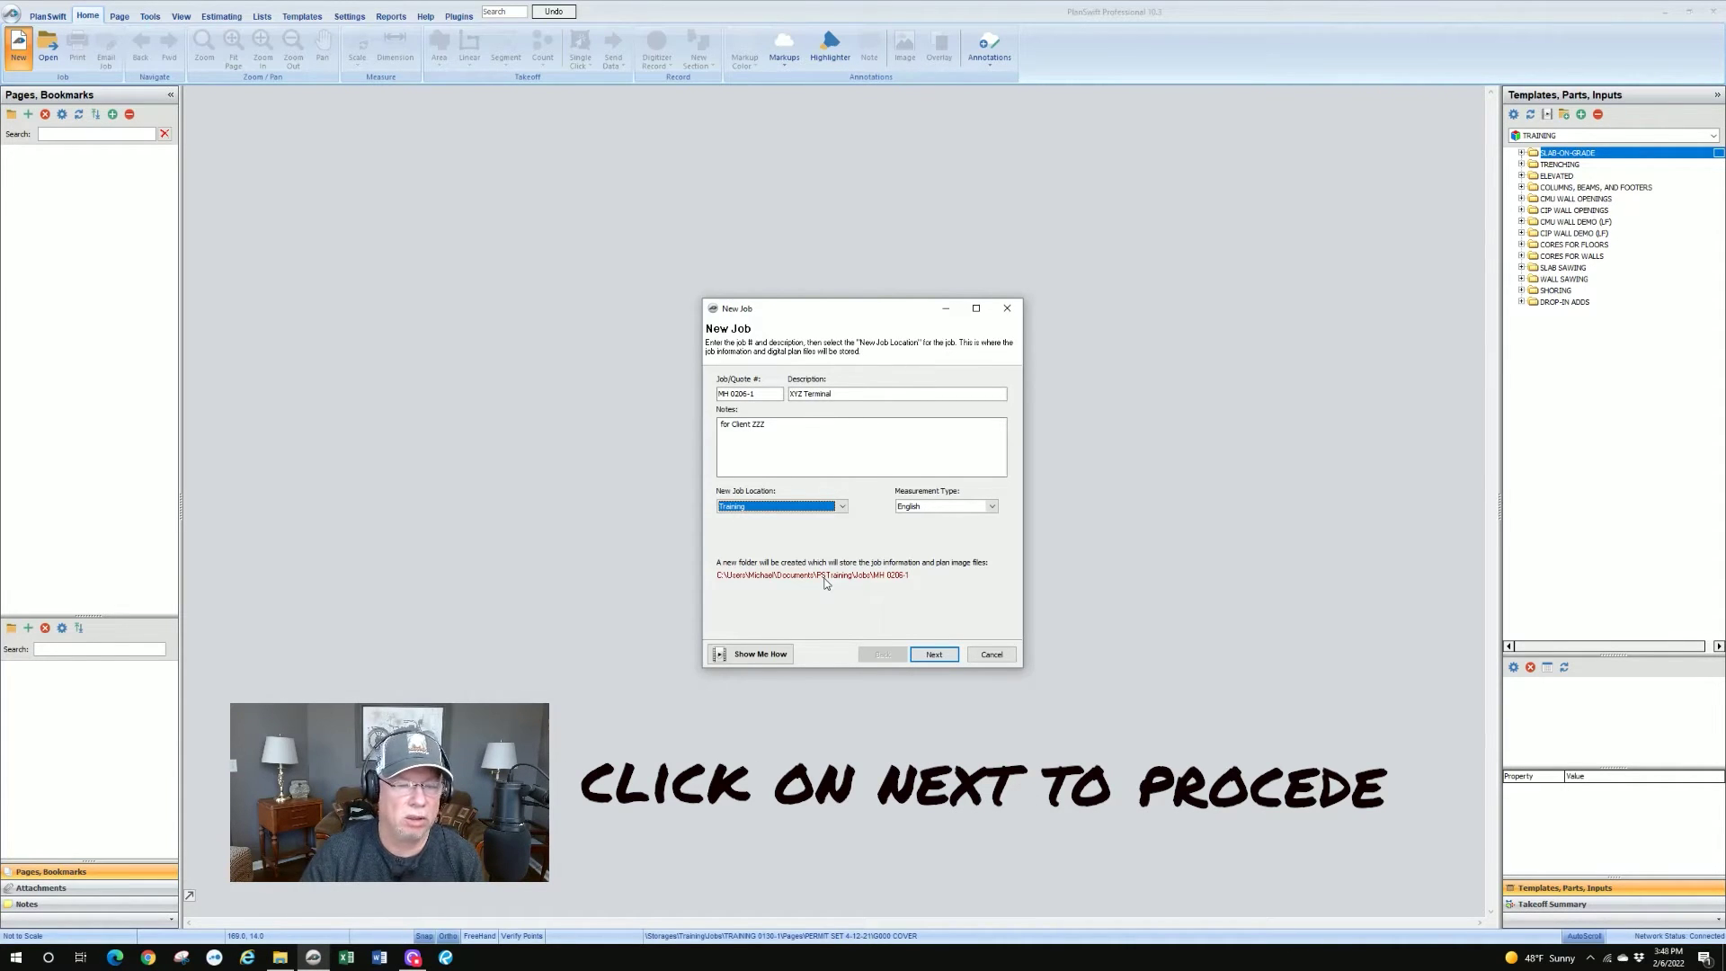
Step: Advance to the Image Files page and expand, then collapse, the Individual Plan Sheets folder
{"action": "key", "text": "Return"}
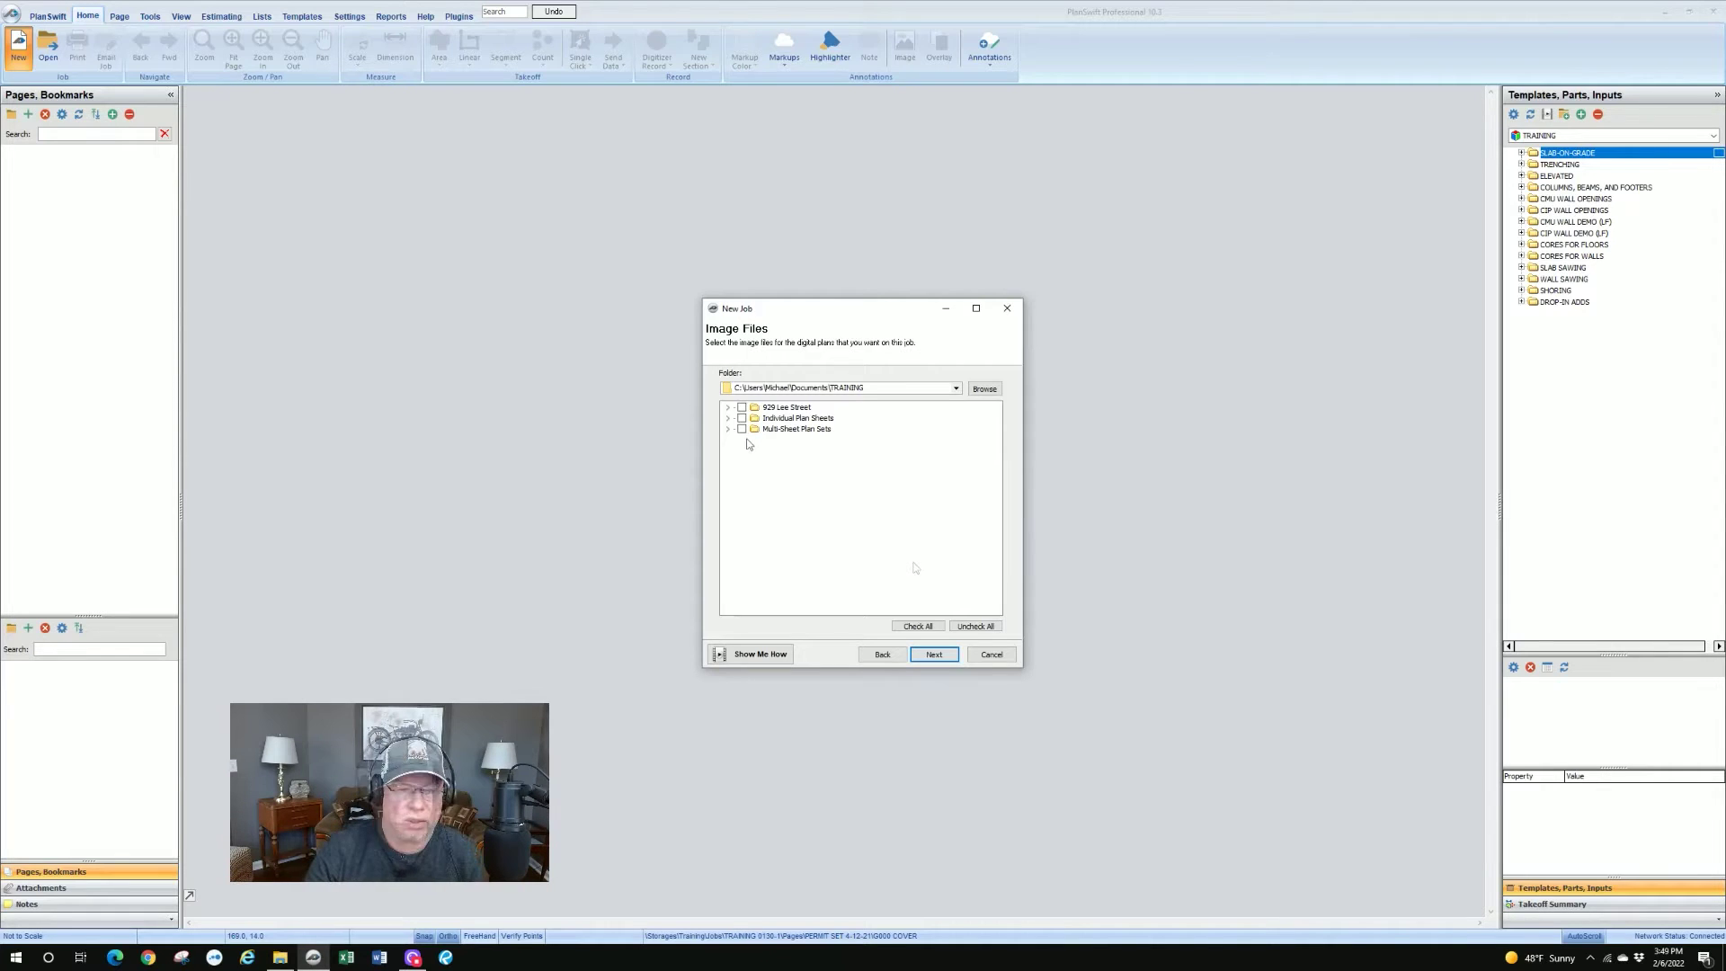
{"action": "left_click", "coordinate": [728, 418]}
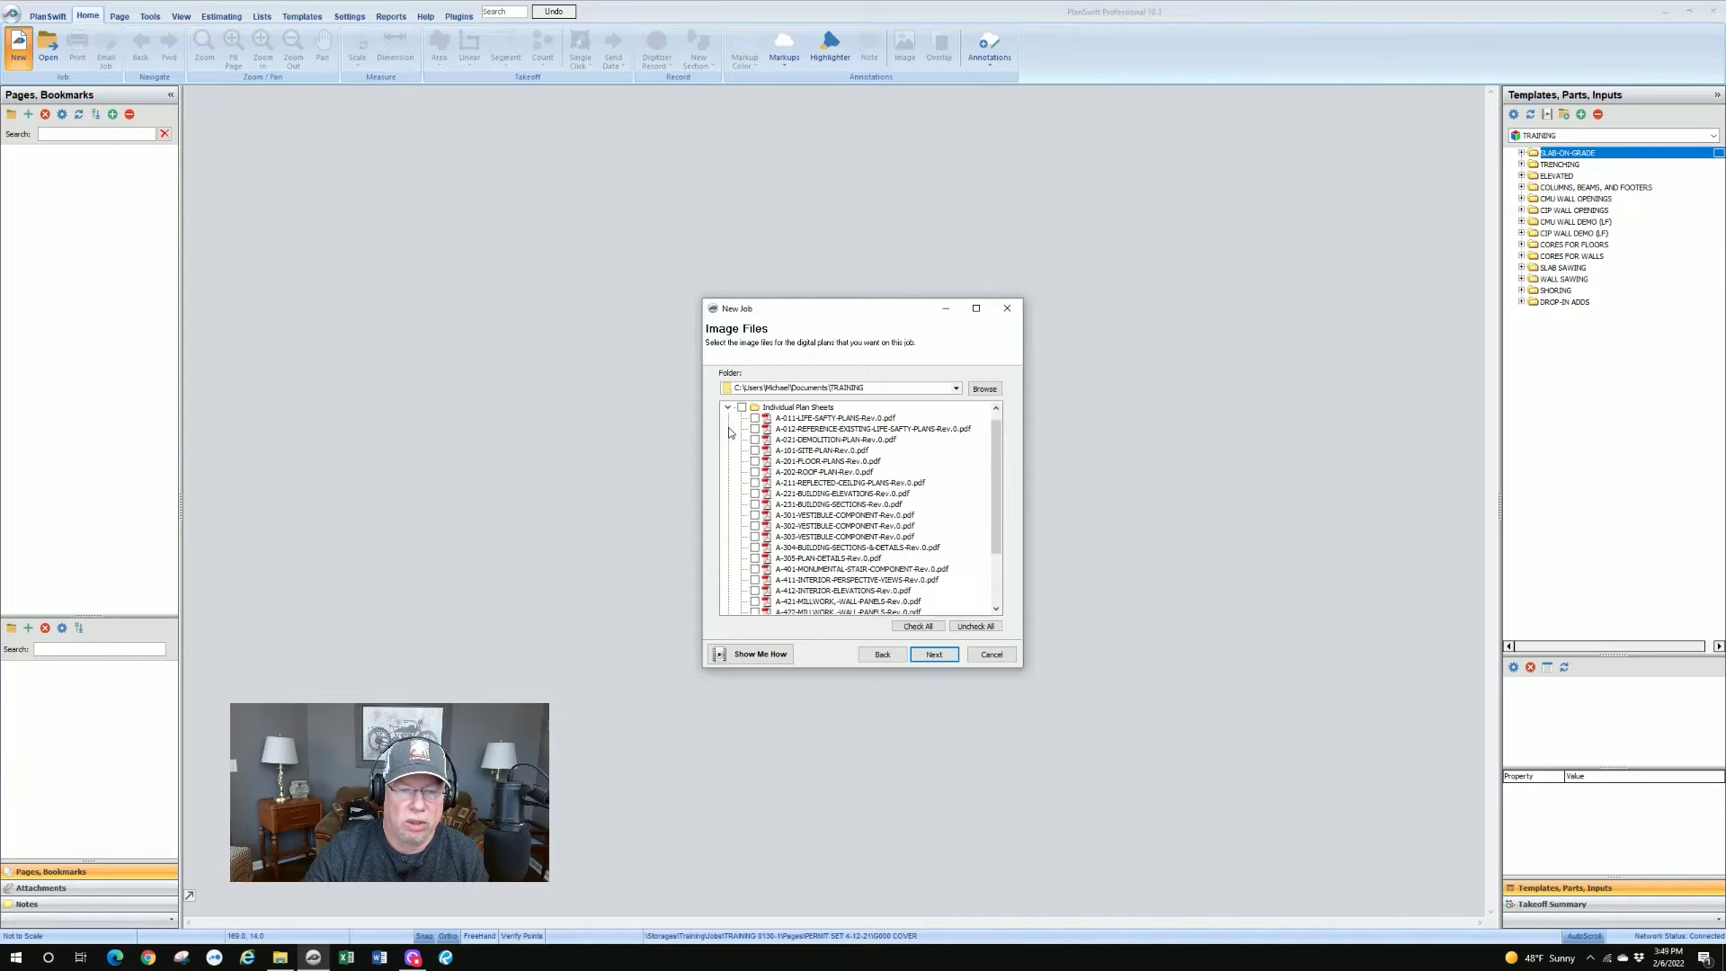
{"action": "left_click", "coordinate": [728, 408]}
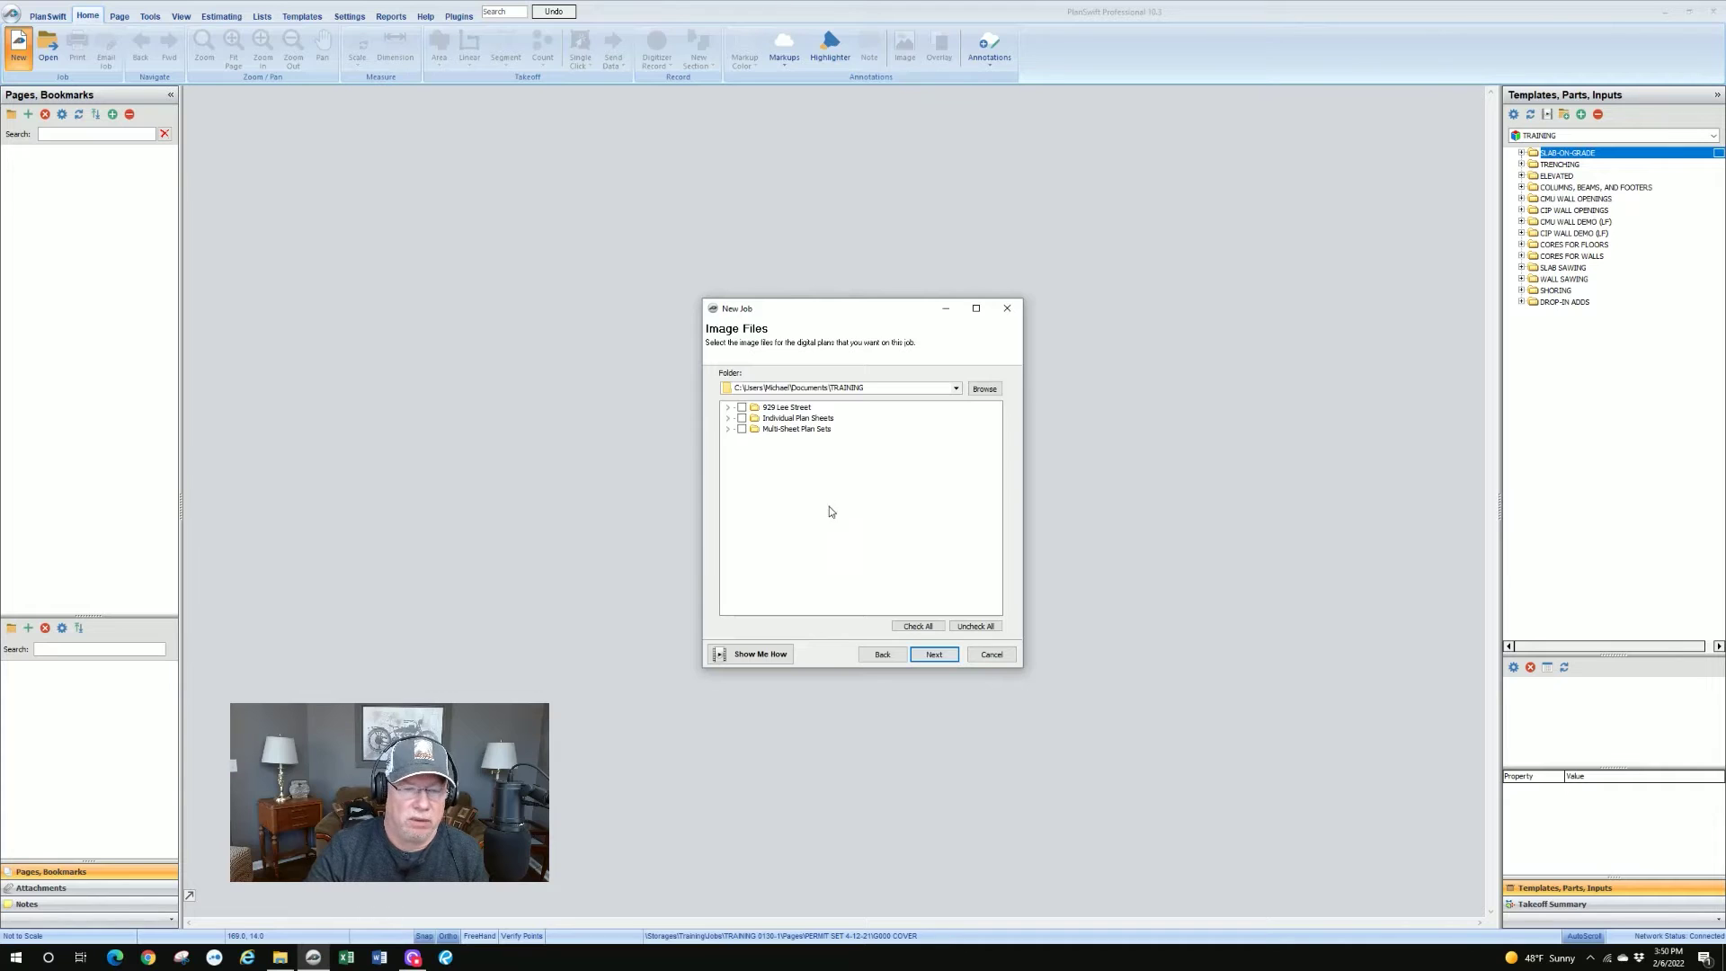
Step: Expand Individual Plan Sheets and check only A-021, A-101, A-201, A-211 and A-302
{"action": "left_click", "coordinate": [728, 419]}
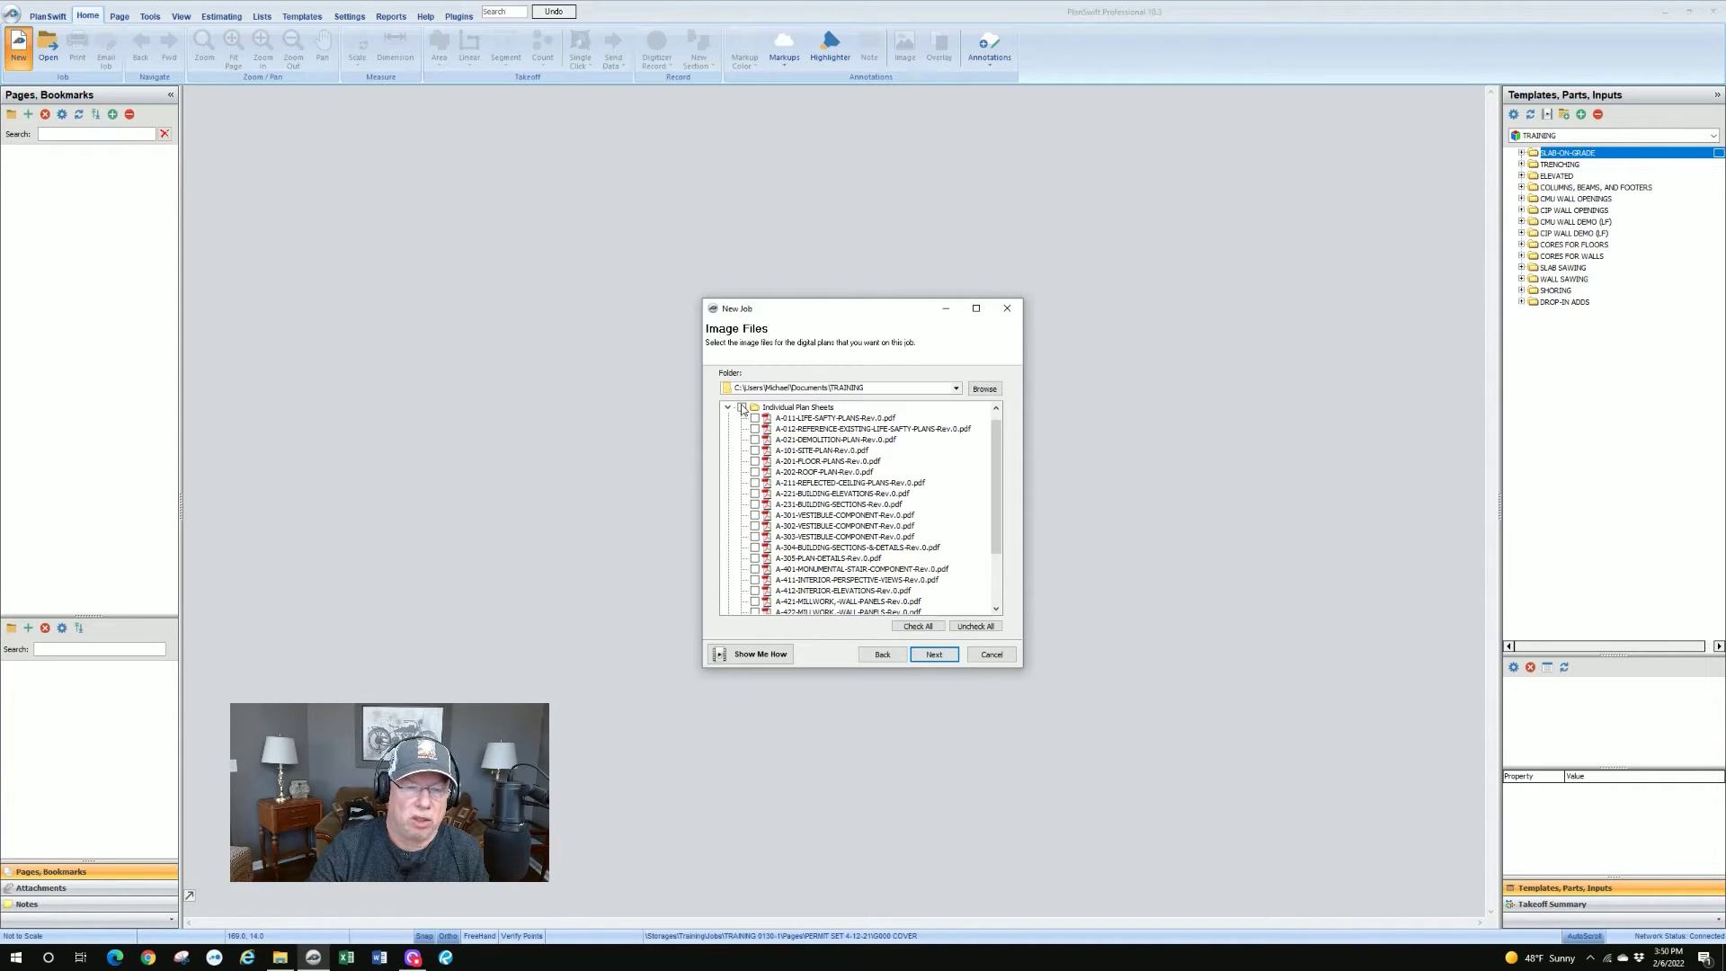
{"action": "left_click", "coordinate": [742, 407]}
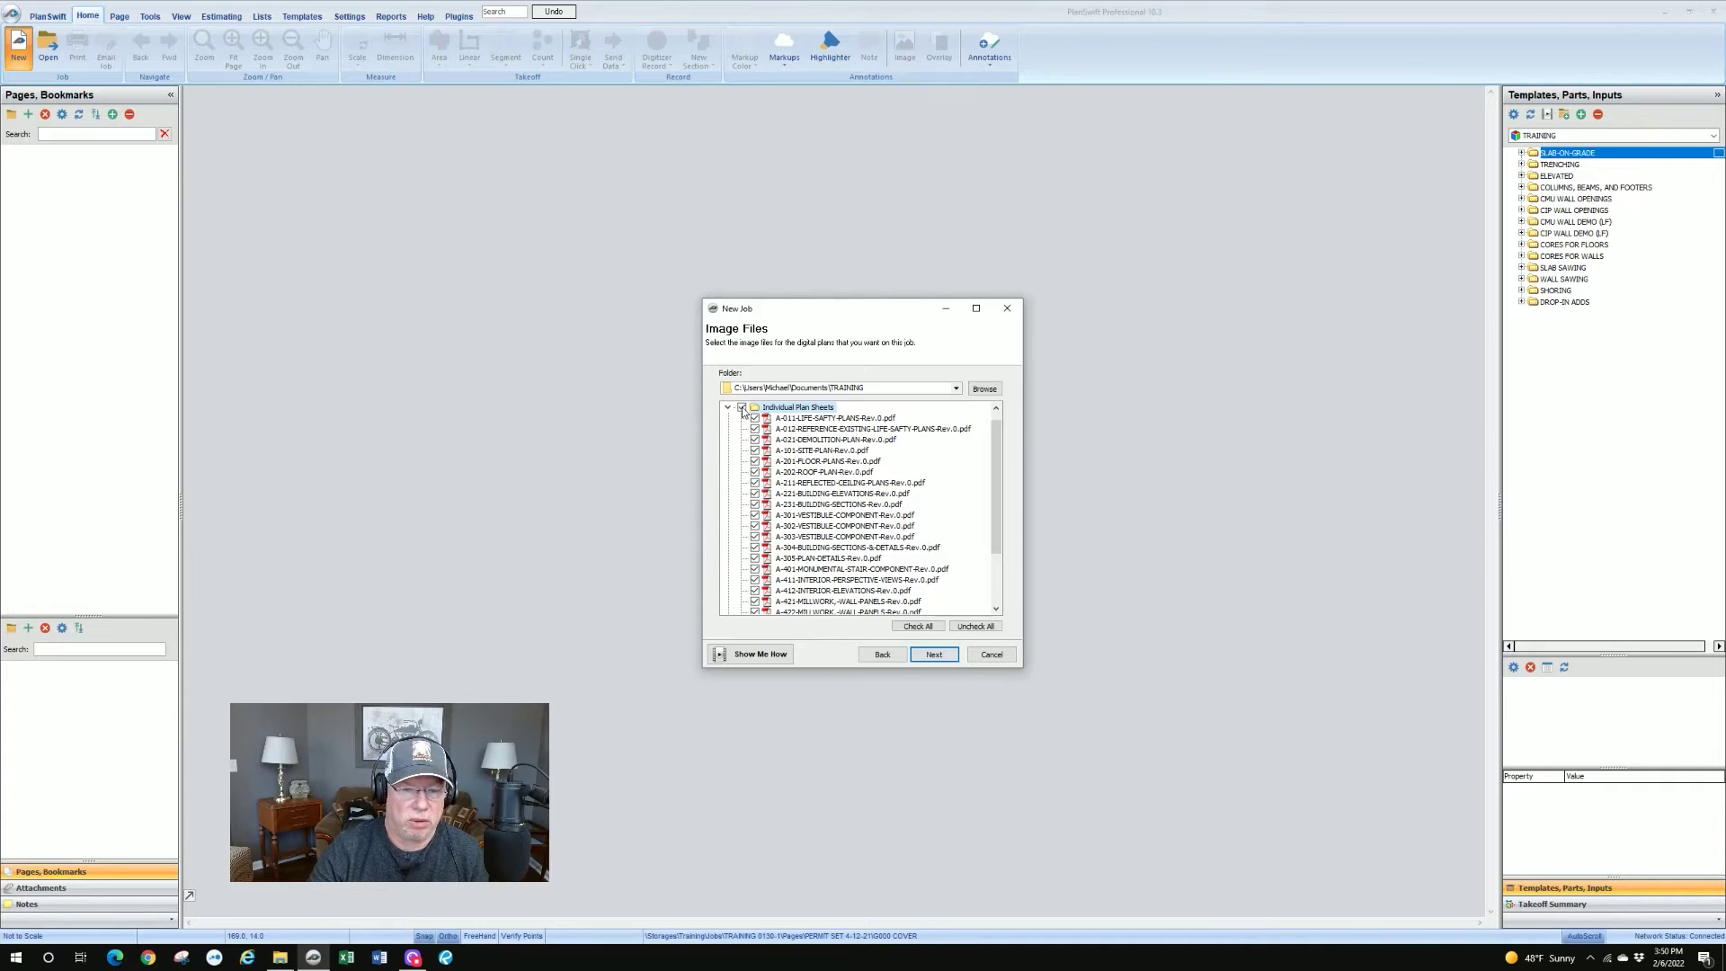
{"action": "left_click", "coordinate": [742, 407]}
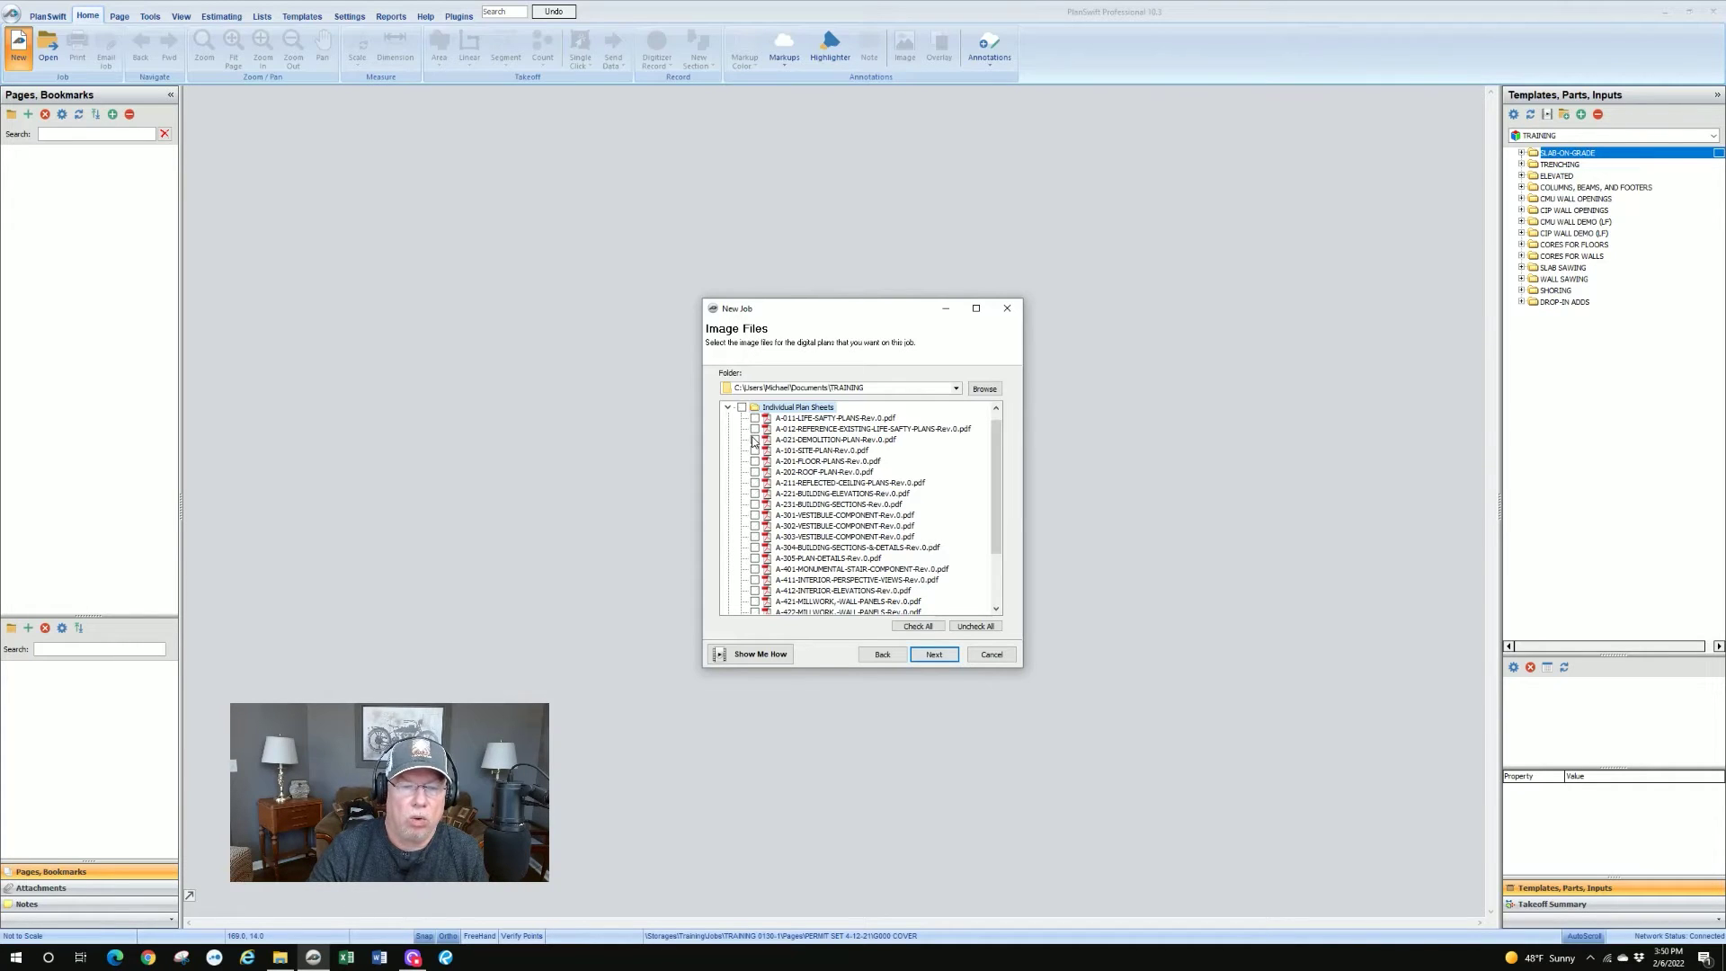
{"action": "left_click", "coordinate": [755, 439]}
{"action": "left_click", "coordinate": [755, 451]}
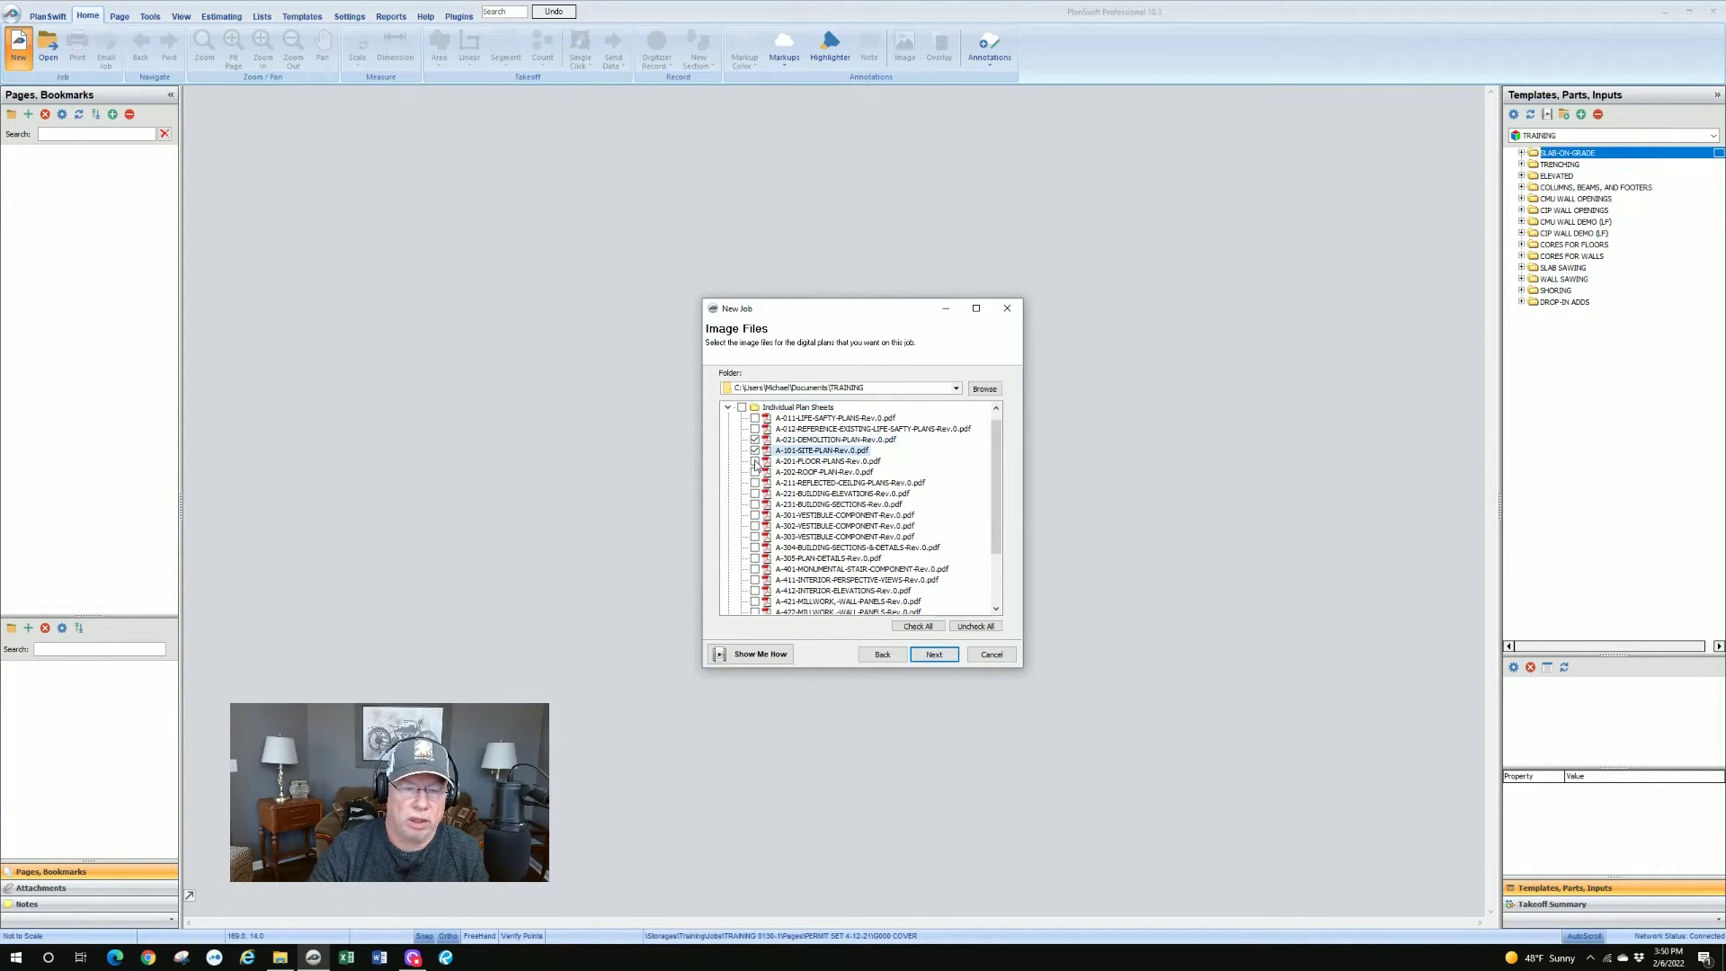
{"action": "left_click", "coordinate": [755, 461]}
{"action": "left_click", "coordinate": [755, 483]}
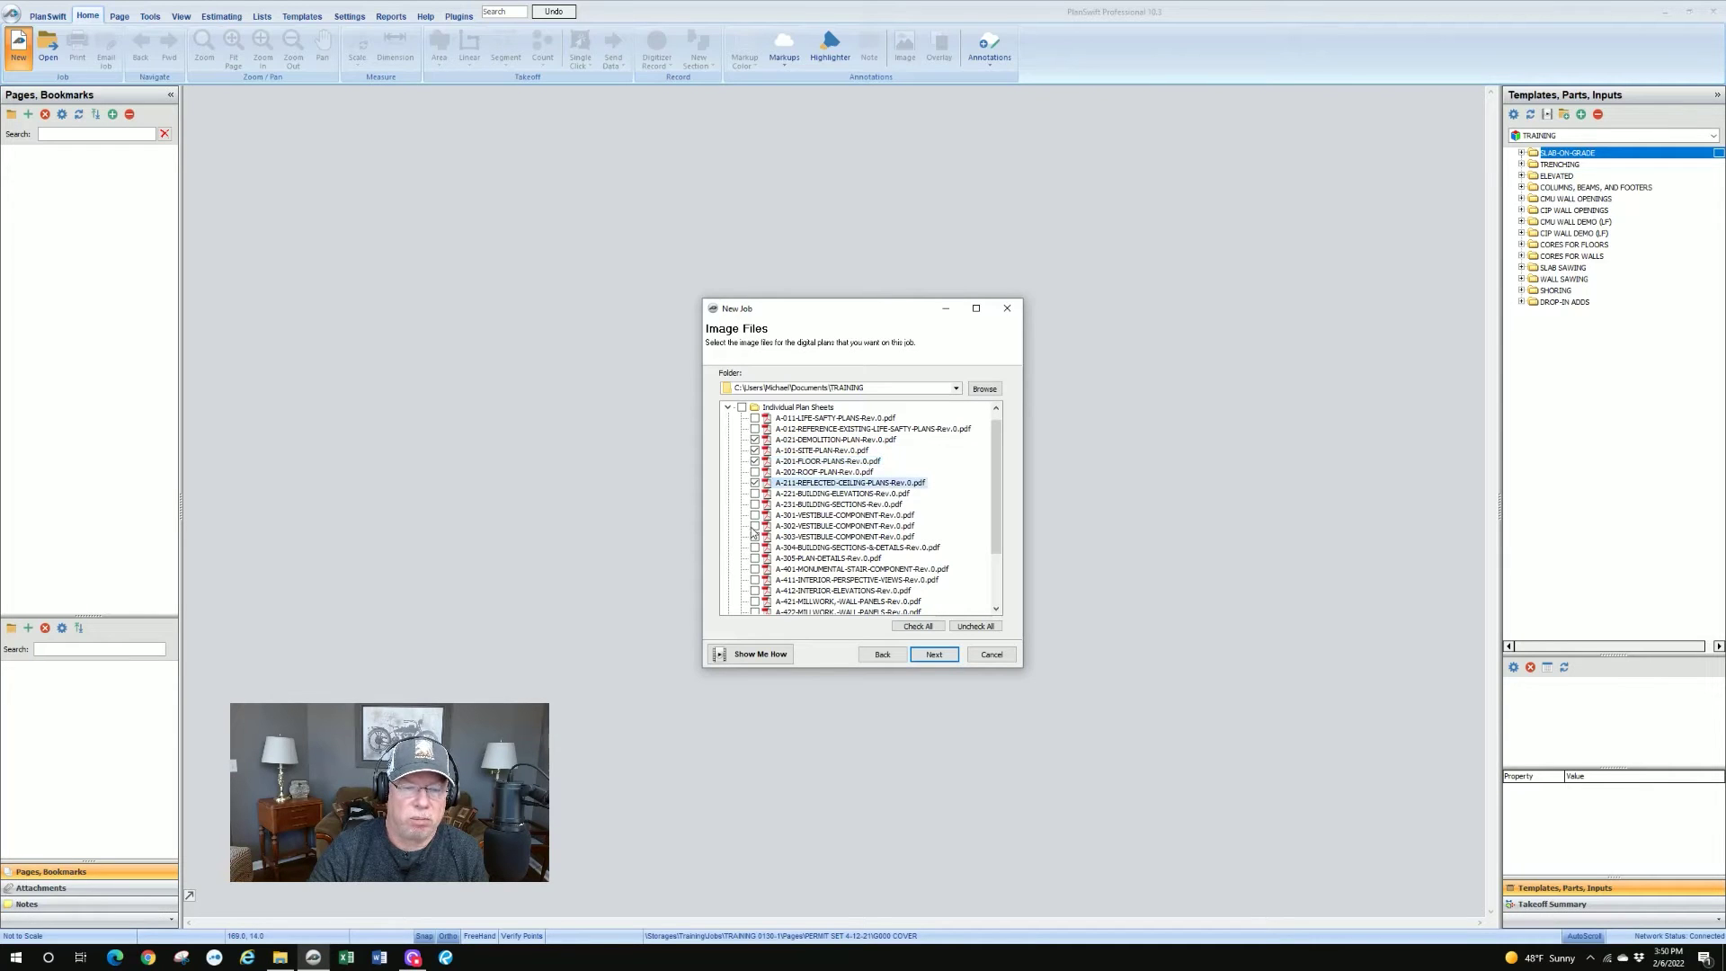
{"action": "left_click", "coordinate": [755, 526]}
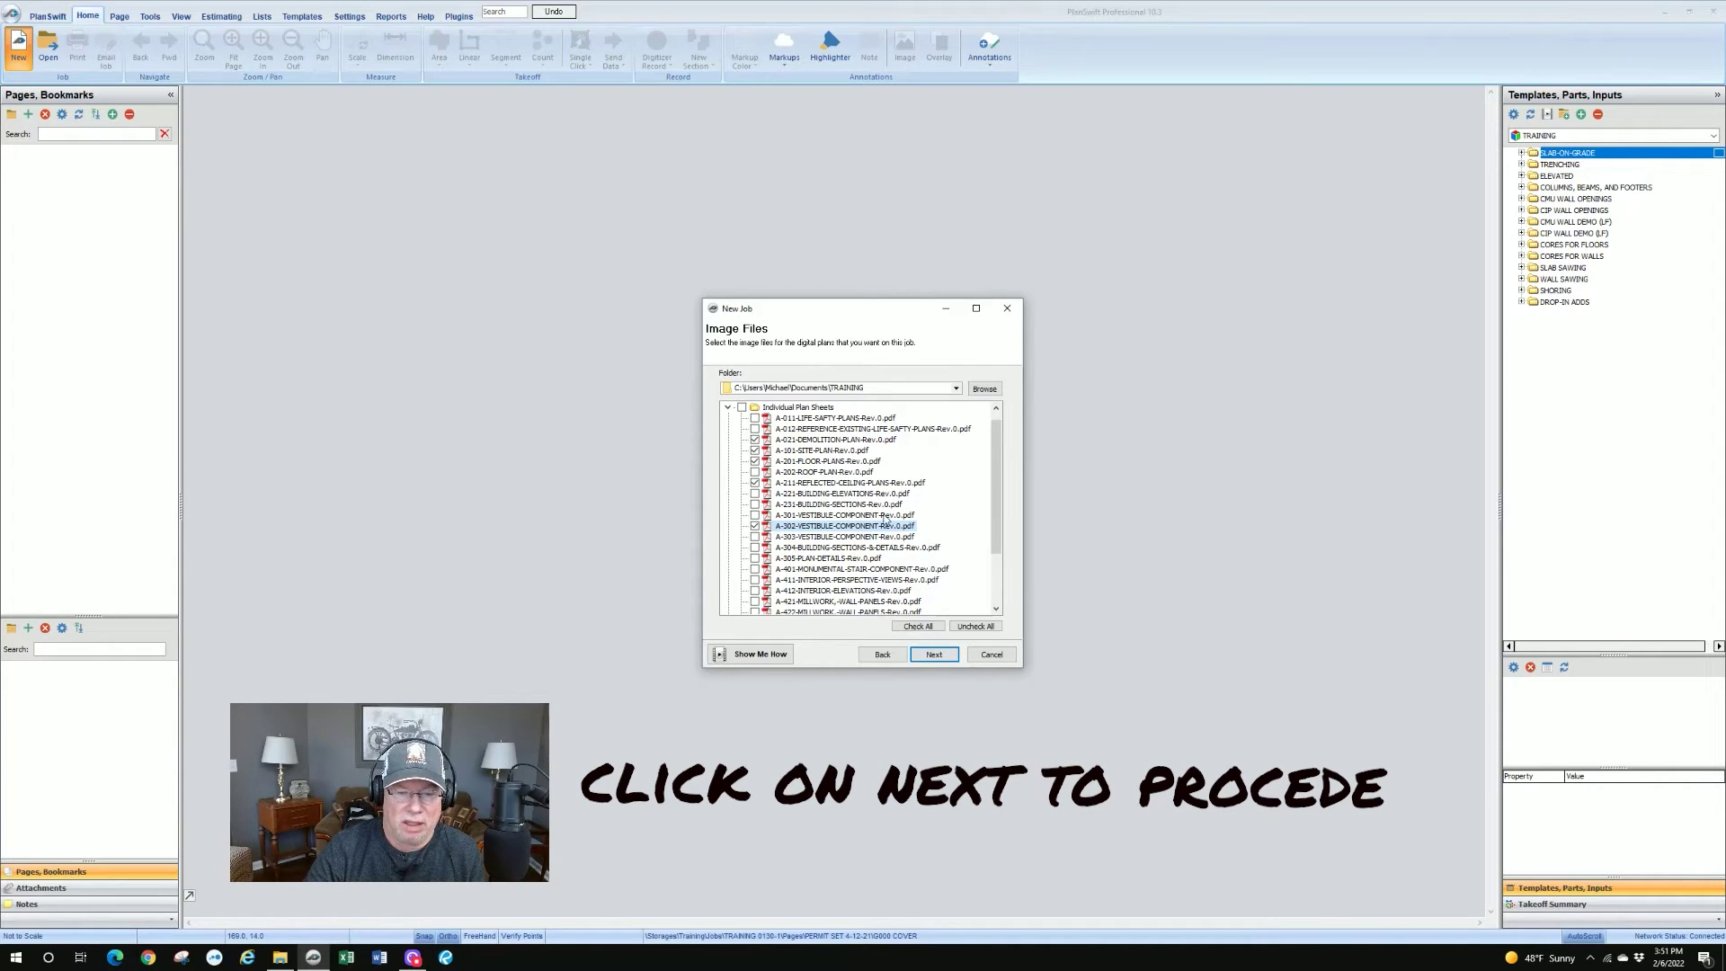
Step: On Convert Settings, keep PDF-to-TIF conversion on after the recommendation notice
{"action": "left_click", "coordinate": [935, 654]}
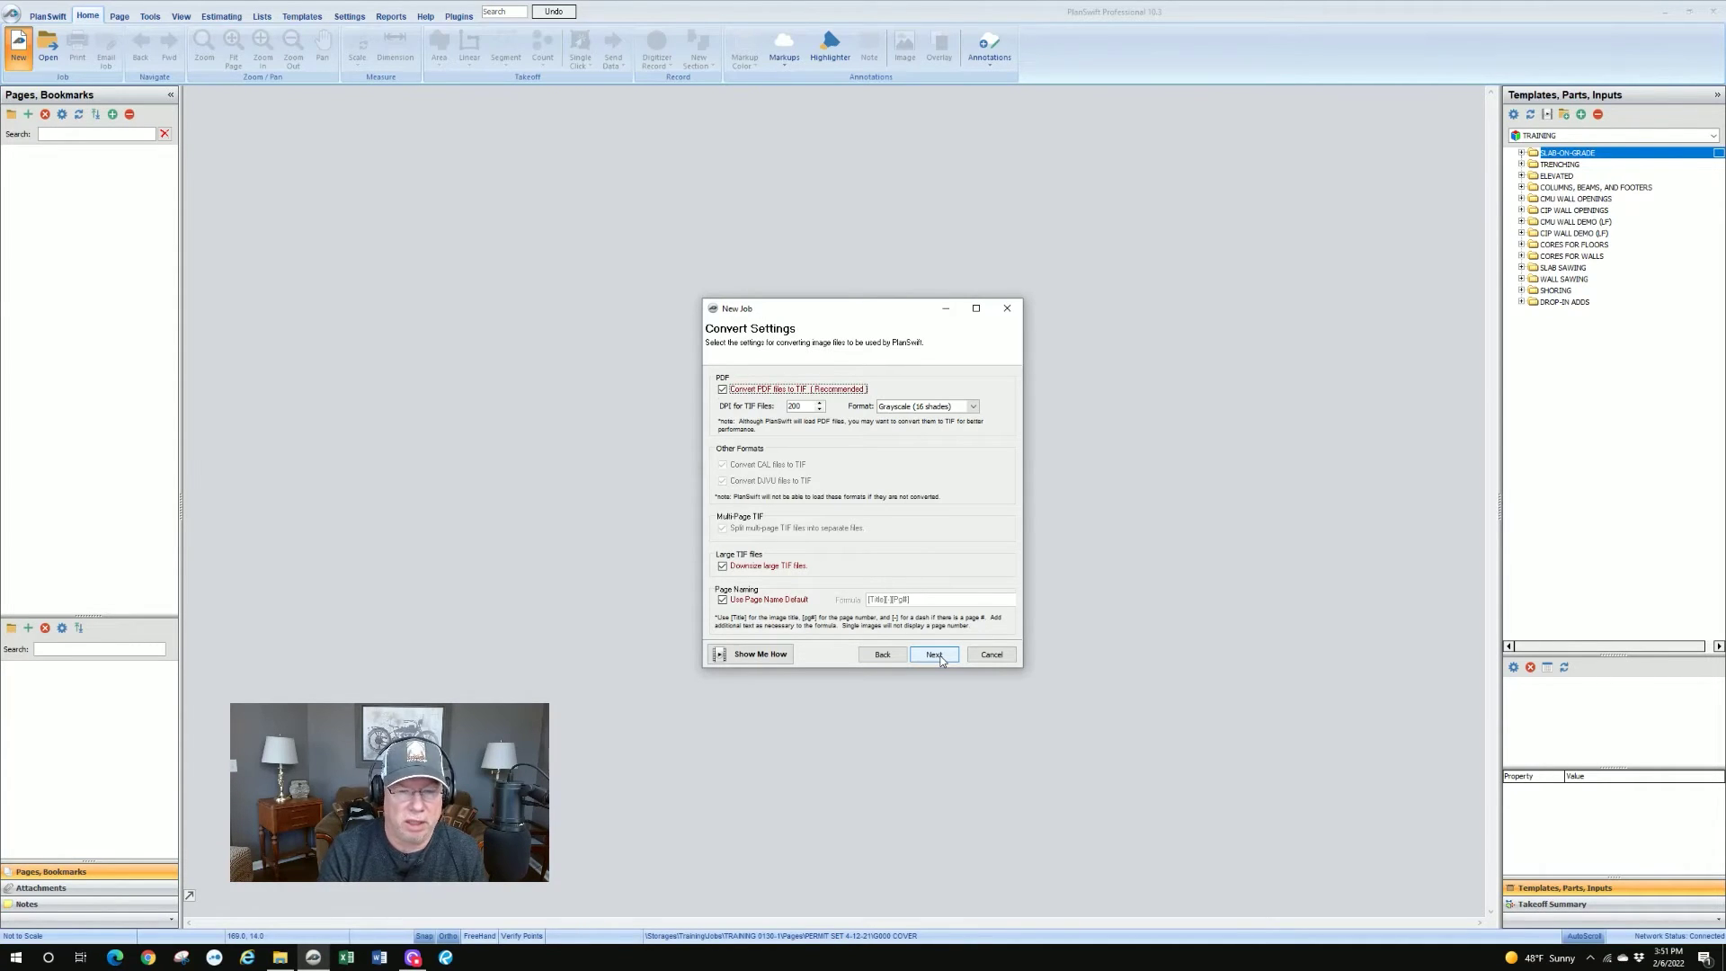
{"action": "left_click", "coordinate": [722, 392]}
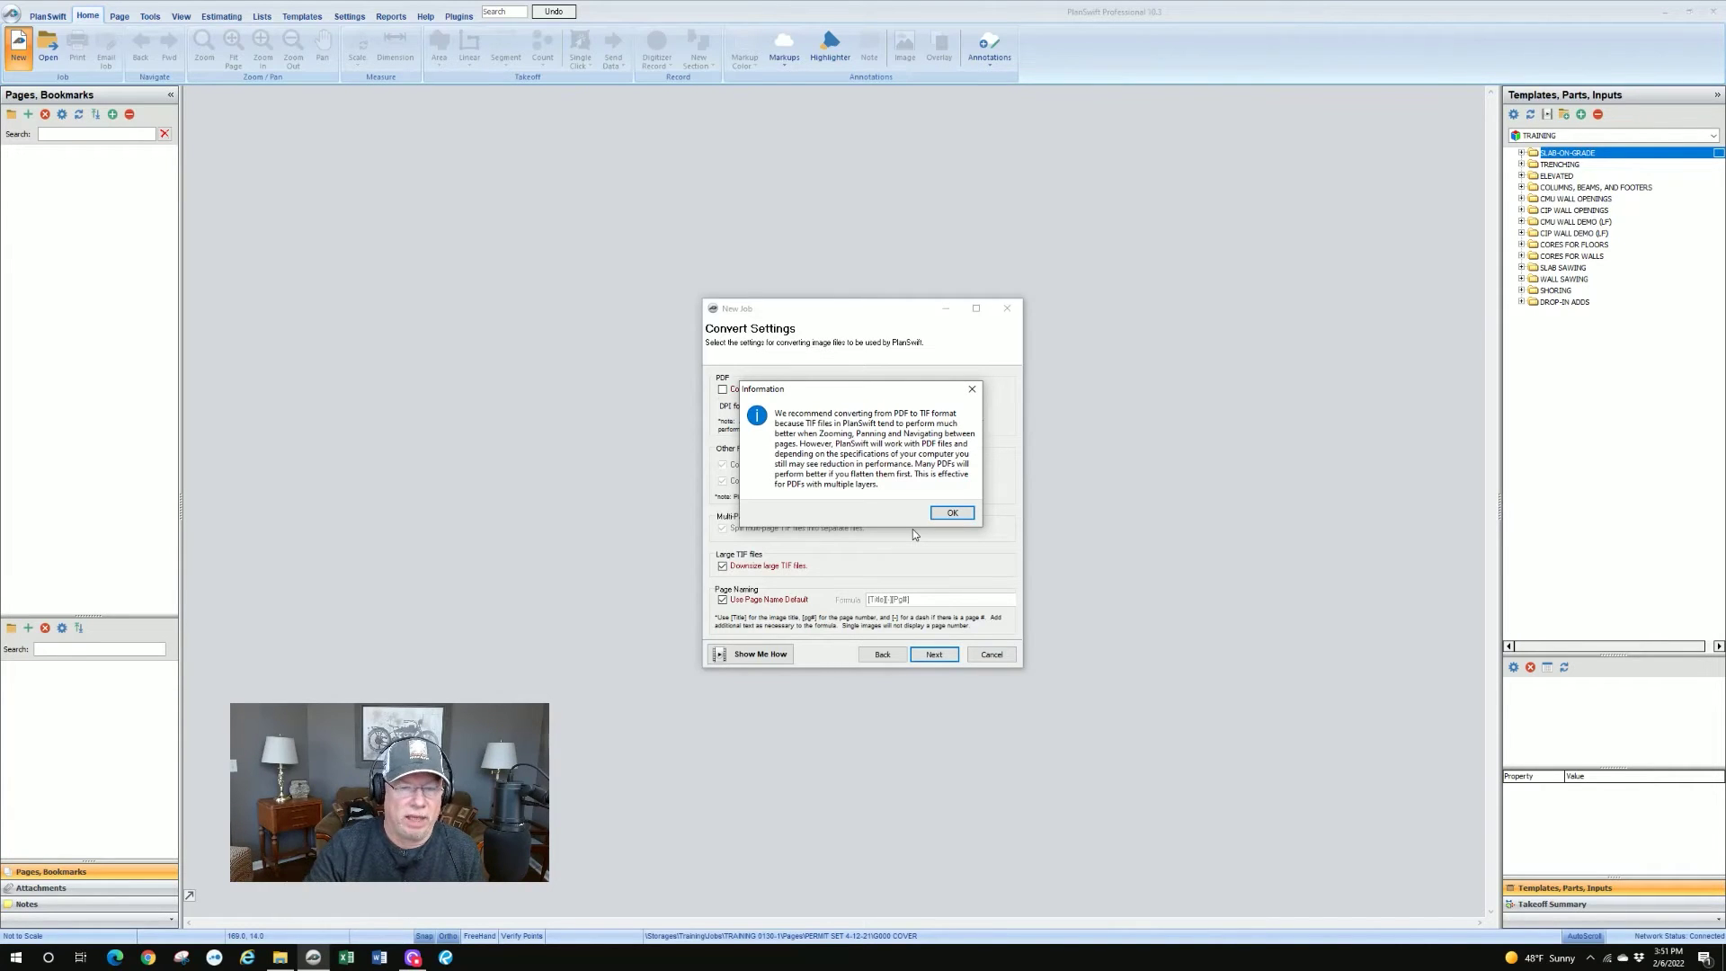
{"action": "left_click", "coordinate": [957, 515]}
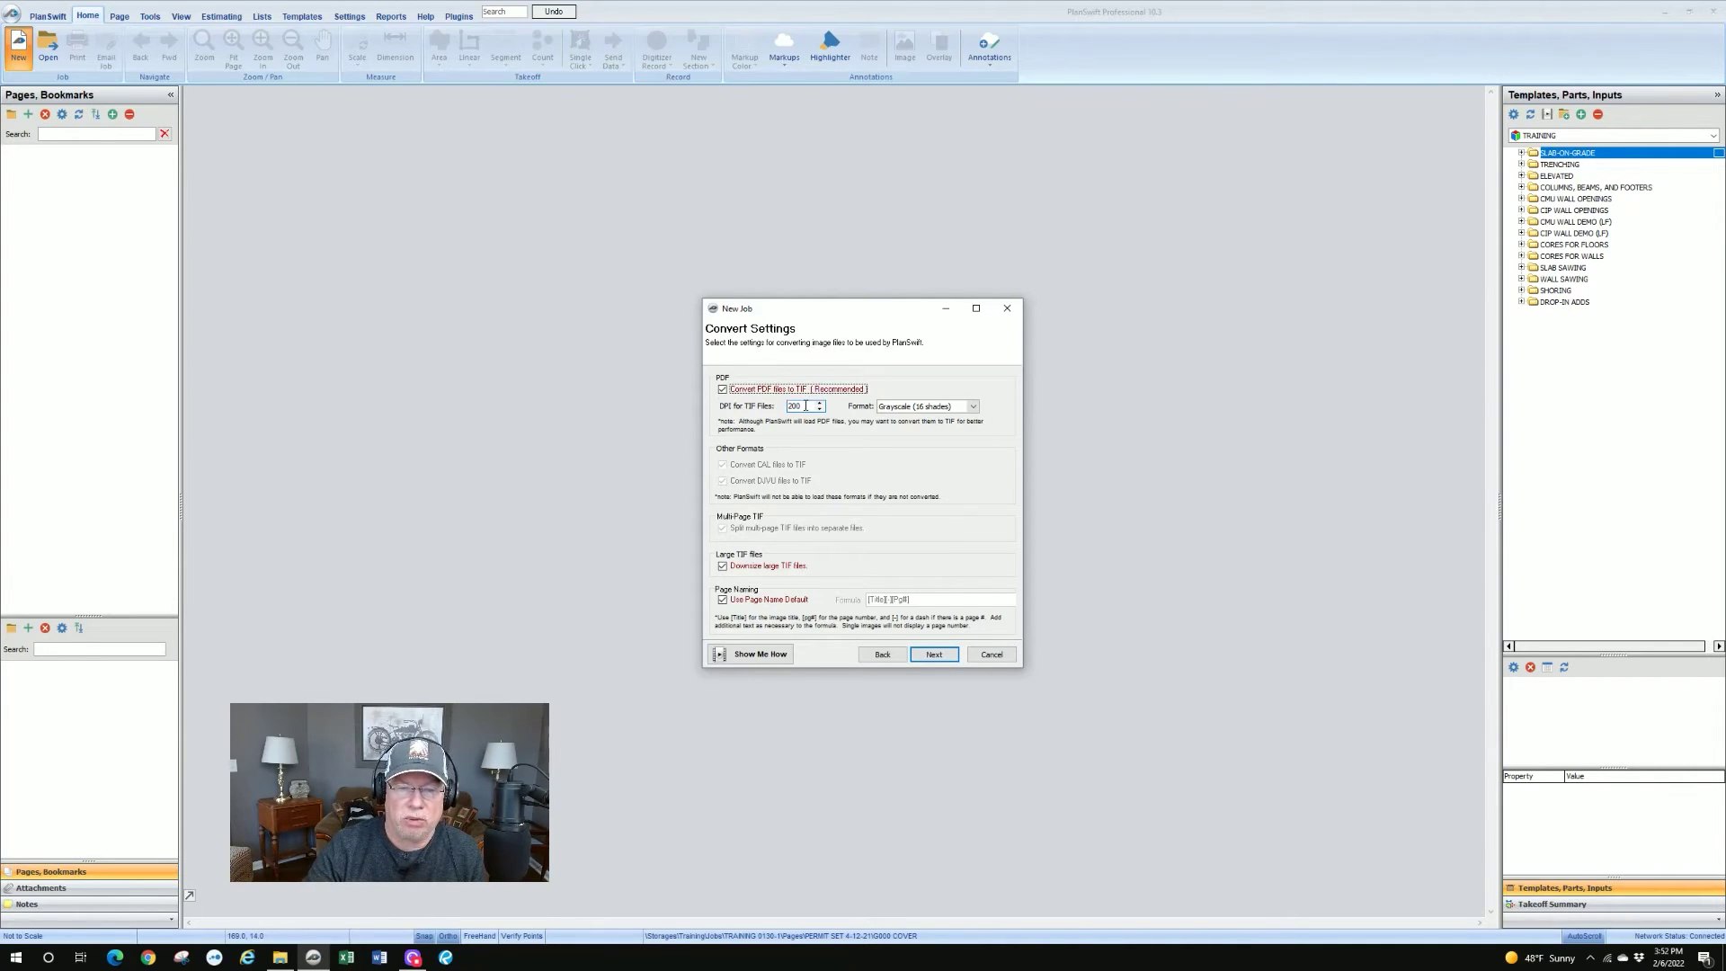
{"action": "left_click", "coordinate": [806, 405]}
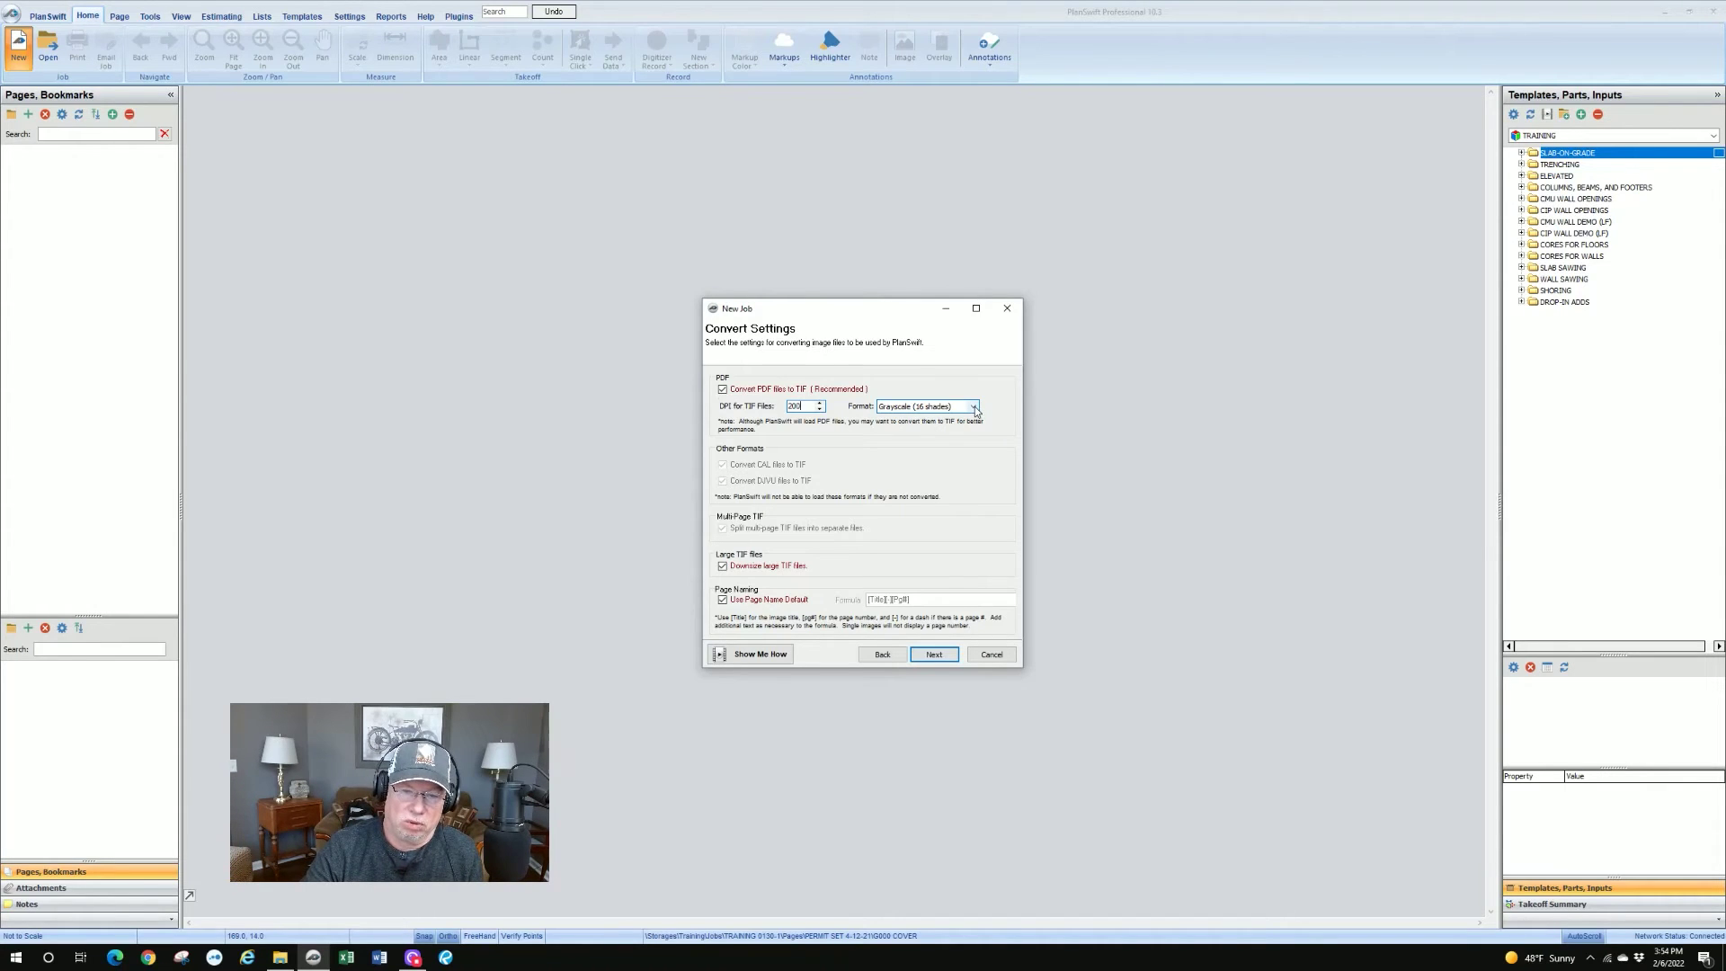
Step: Set the TIF format to True Color (32 bit) and advance to Ready to Create Job
{"action": "left_click", "coordinate": [974, 407]}
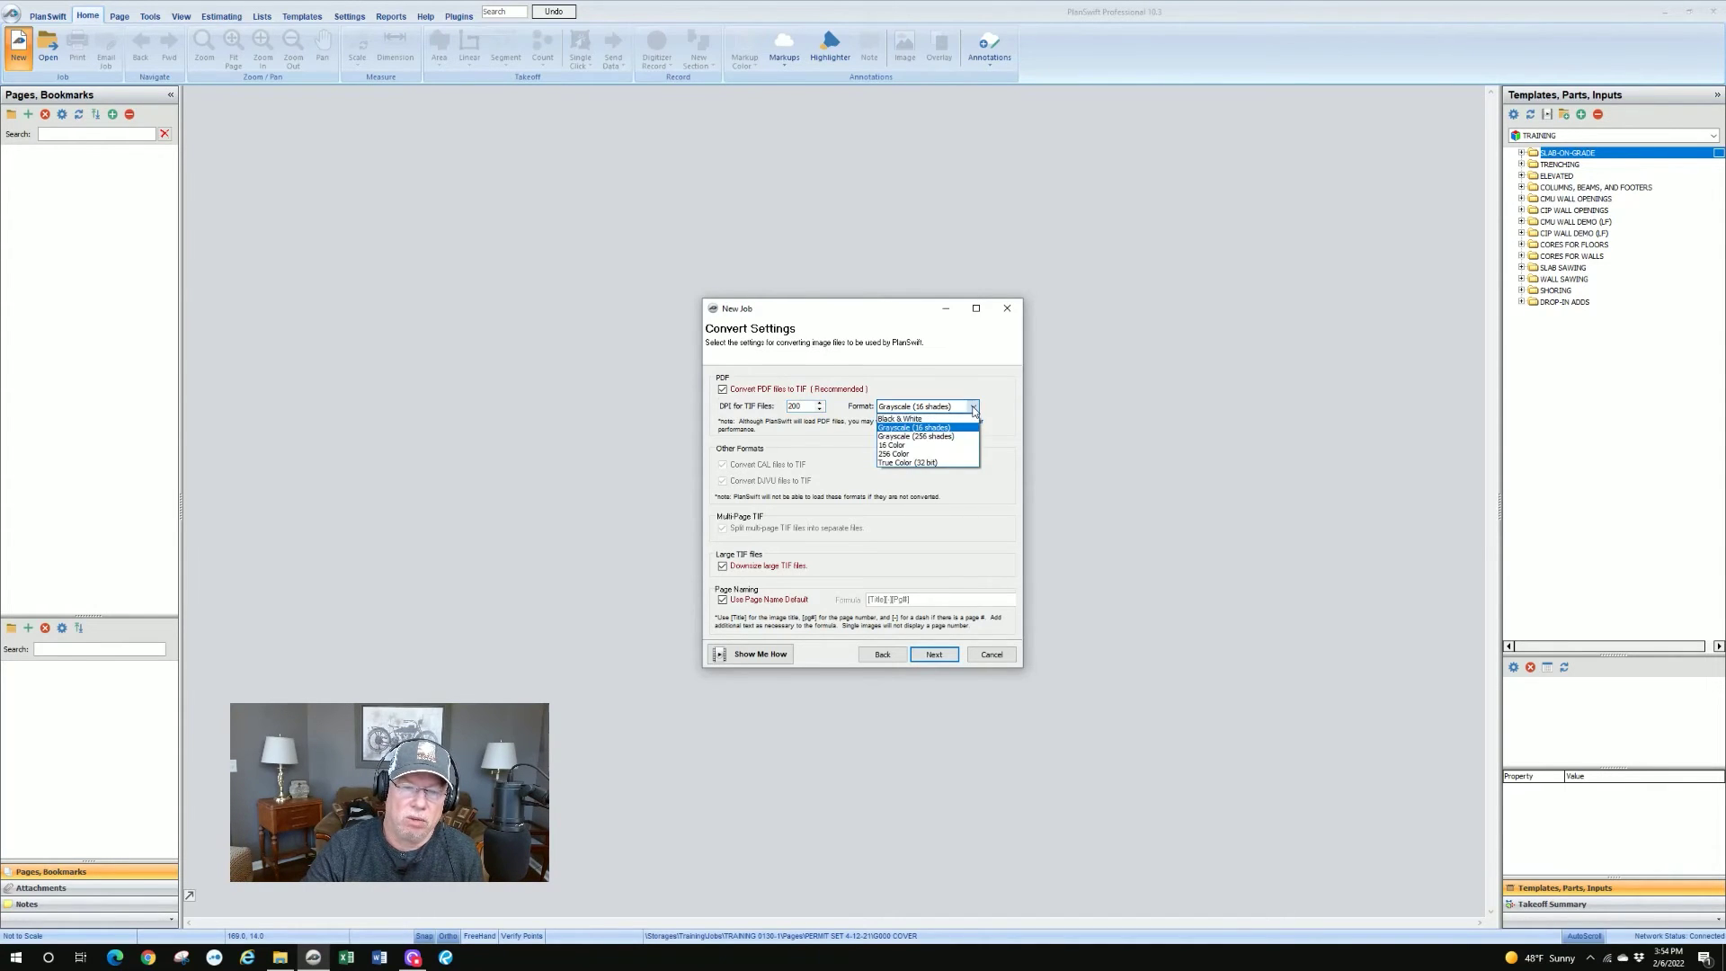
{"action": "left_click", "coordinate": [934, 463]}
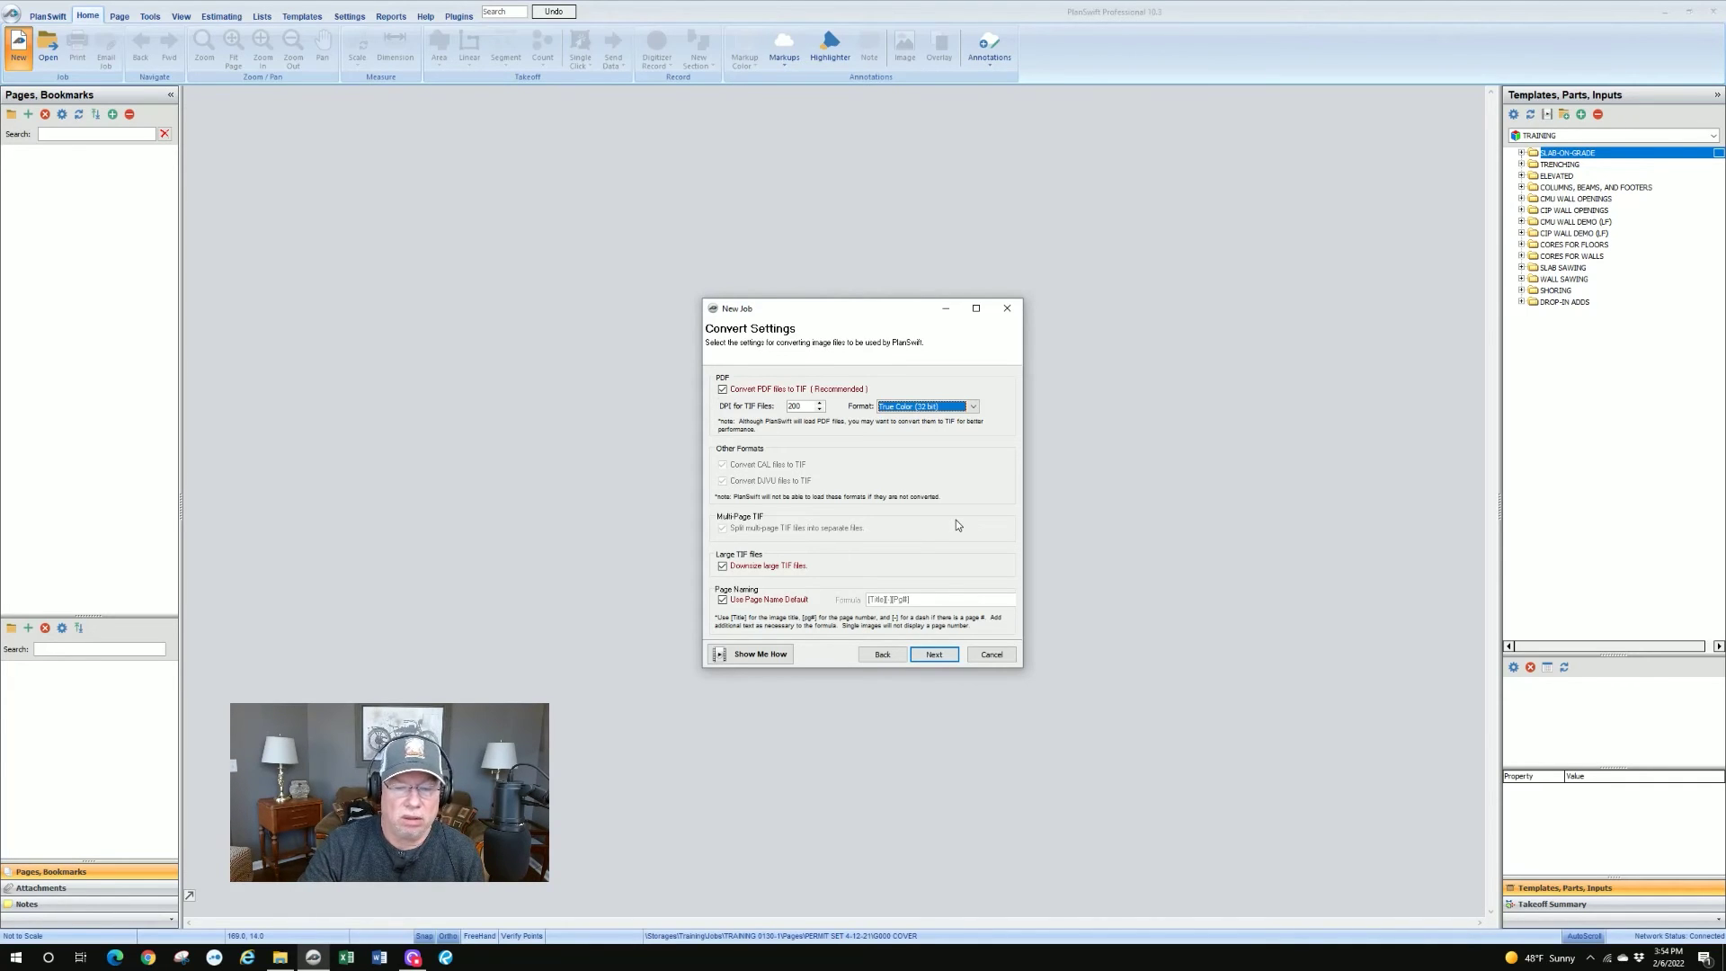
{"action": "left_click", "coordinate": [935, 654]}
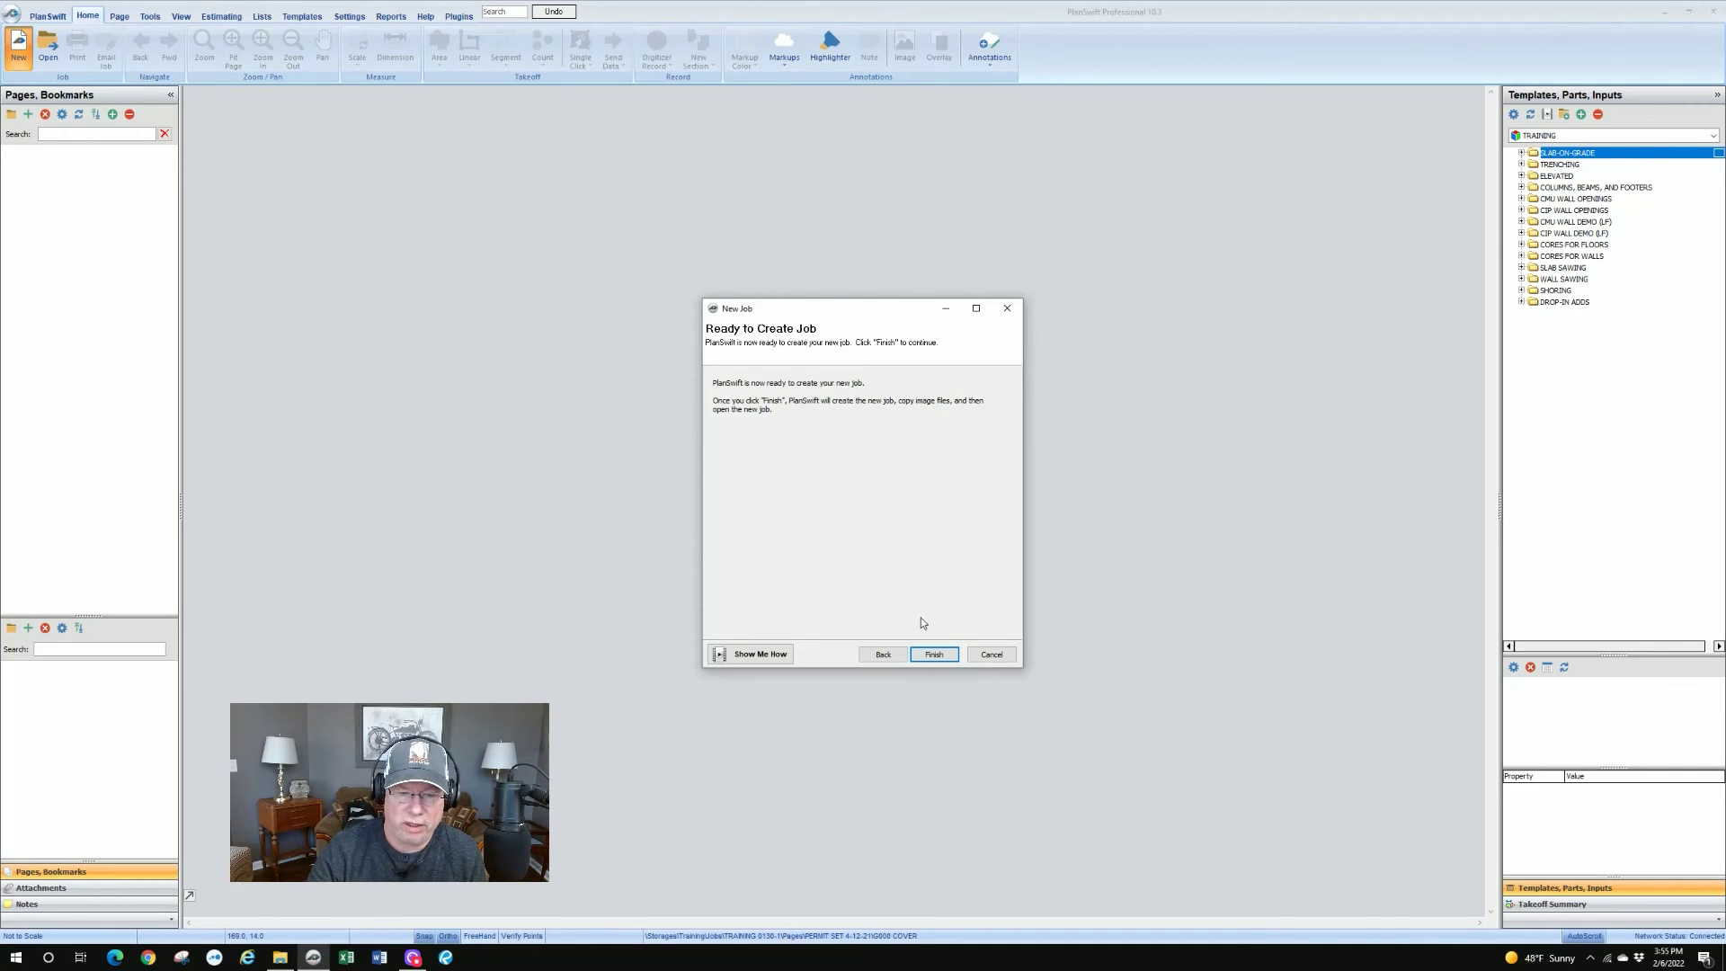
Step: Finish the wizard so the five sheets are copied and the A-021 demolition plan opens
{"action": "left_click", "coordinate": [938, 655]}
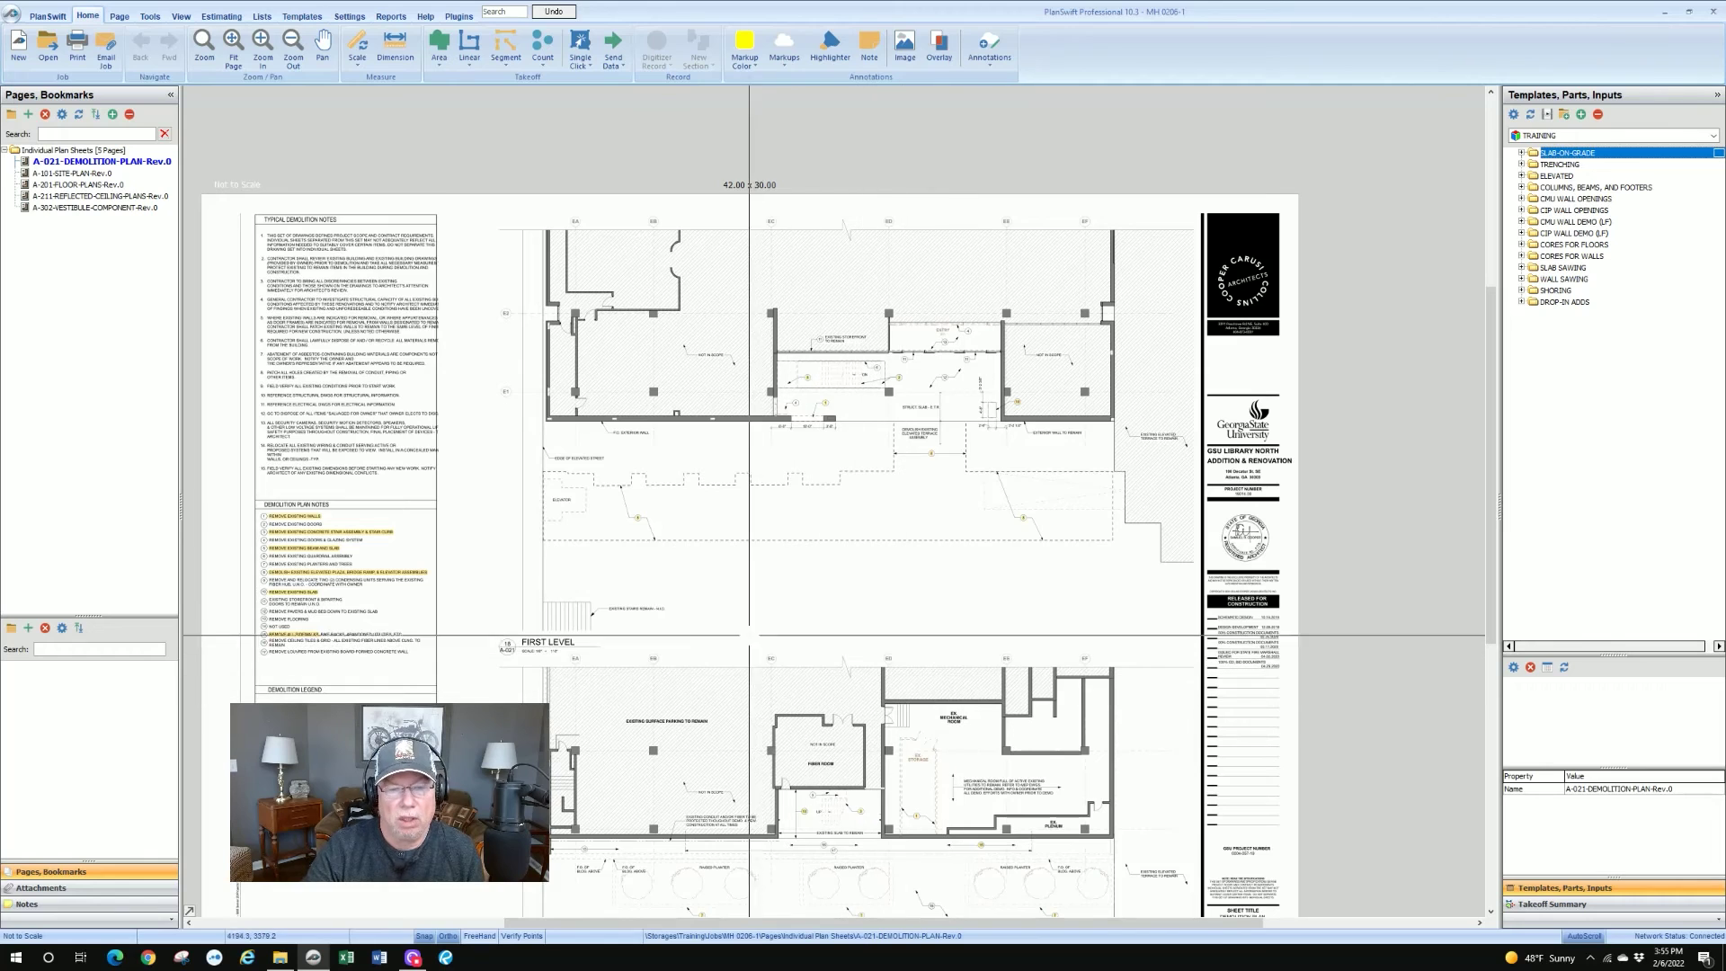
Step: Select the A-021-DEMOLITION-PLAN page and show its Takeoff Summary panel
{"action": "left_click_drag", "start_coordinate": [741, 618], "coordinate": [813, 566]}
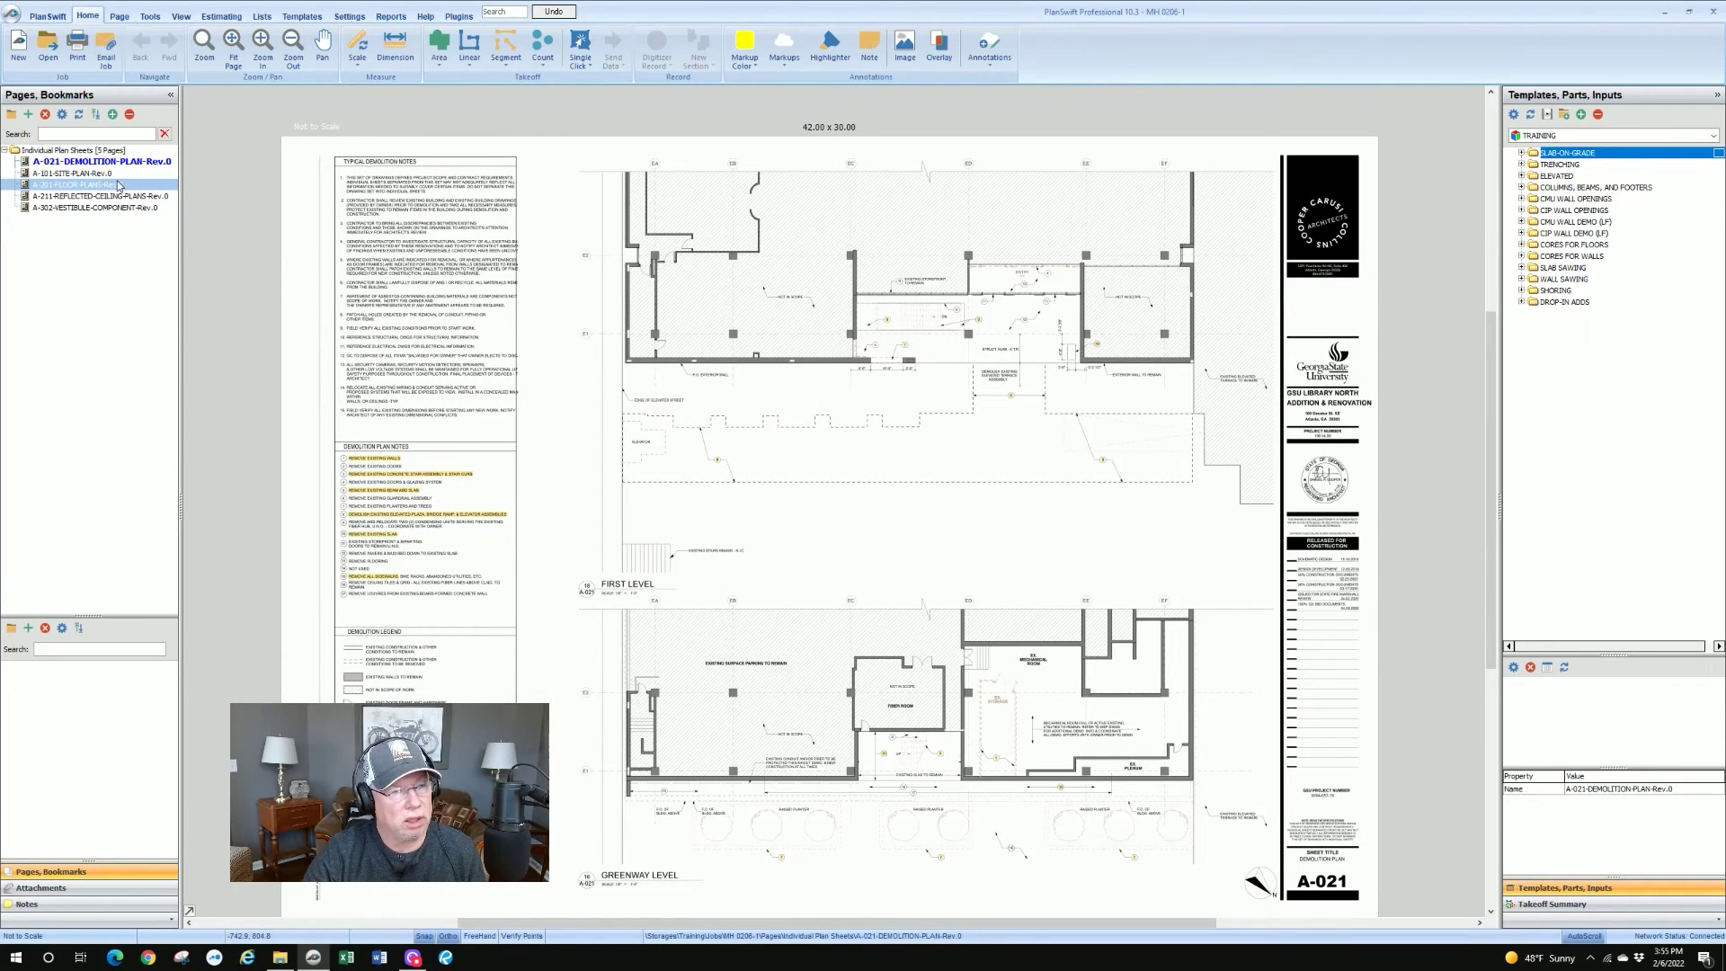
{"action": "left_click", "coordinate": [71, 163]}
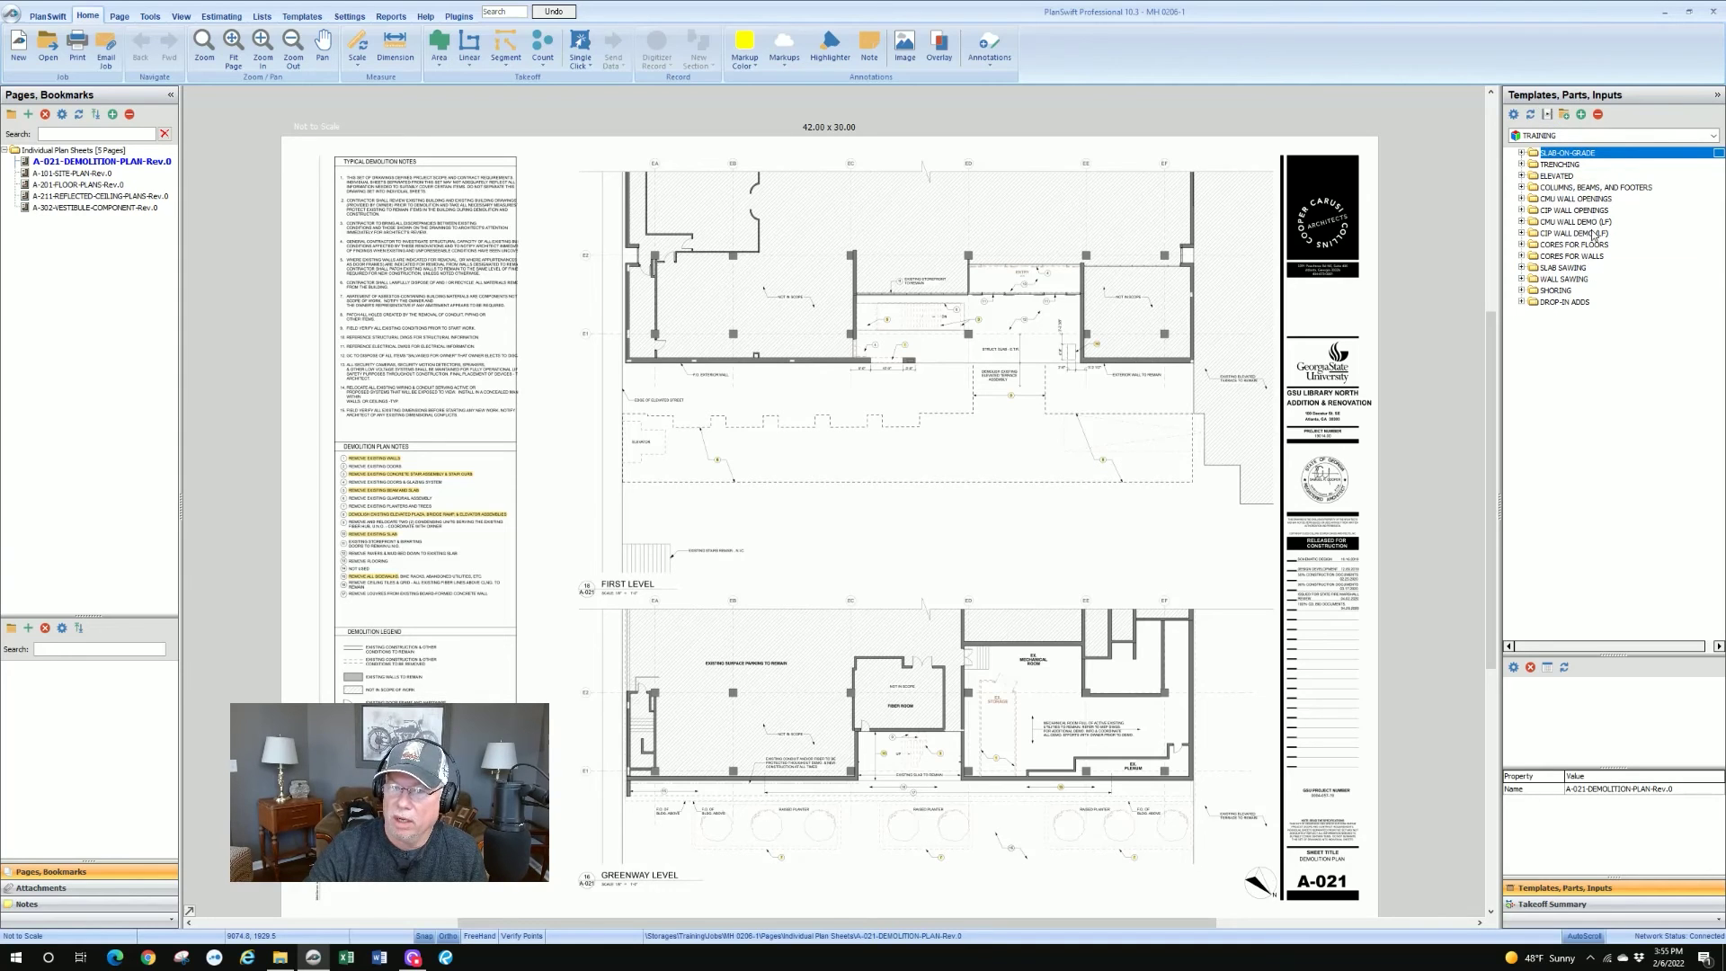
{"action": "left_click", "coordinate": [1548, 906]}
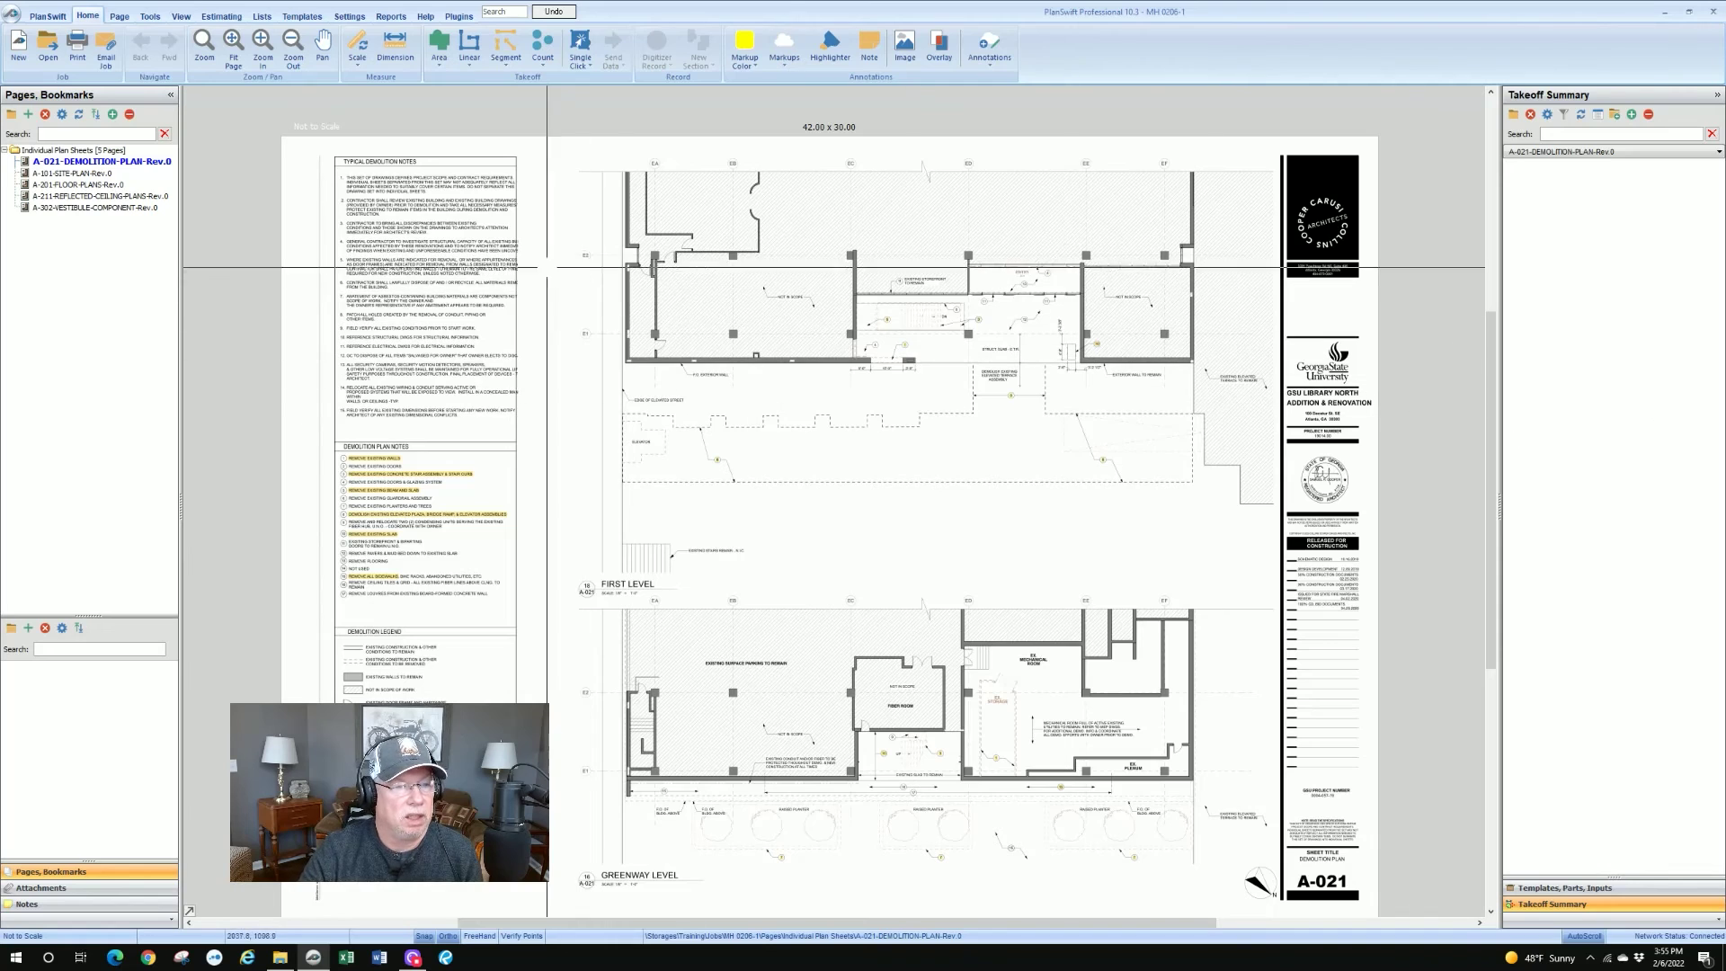
{"action": "left_click", "coordinate": [78, 176]}
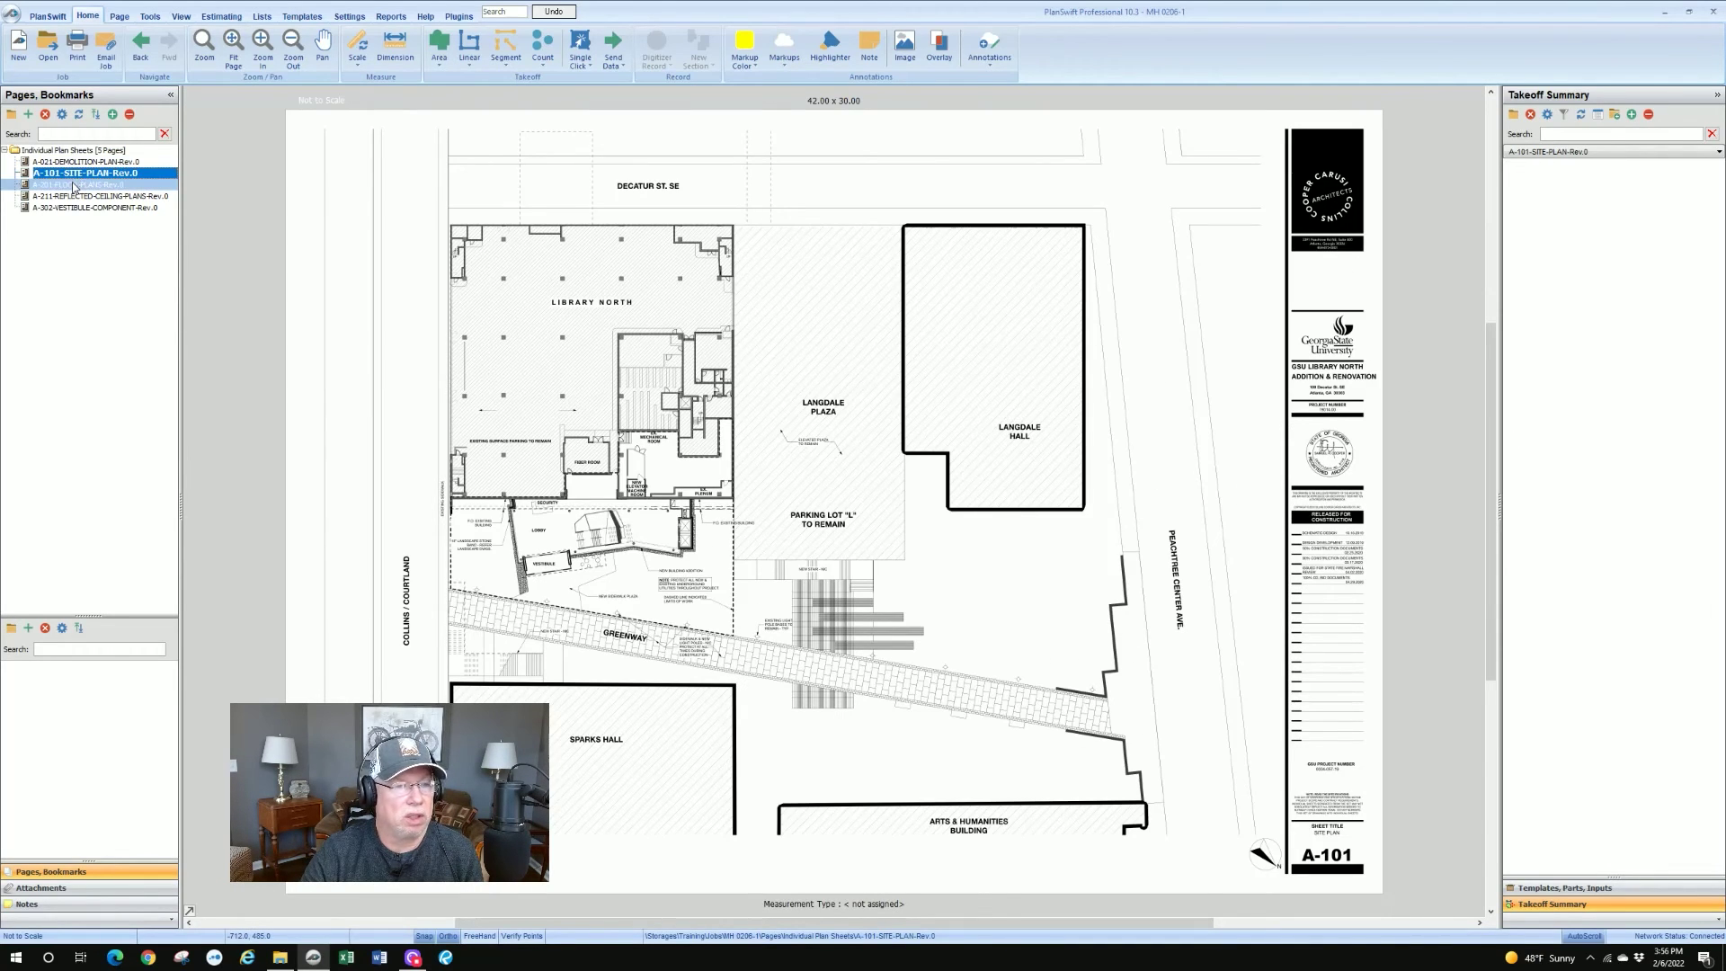
{"action": "left_click", "coordinate": [75, 186]}
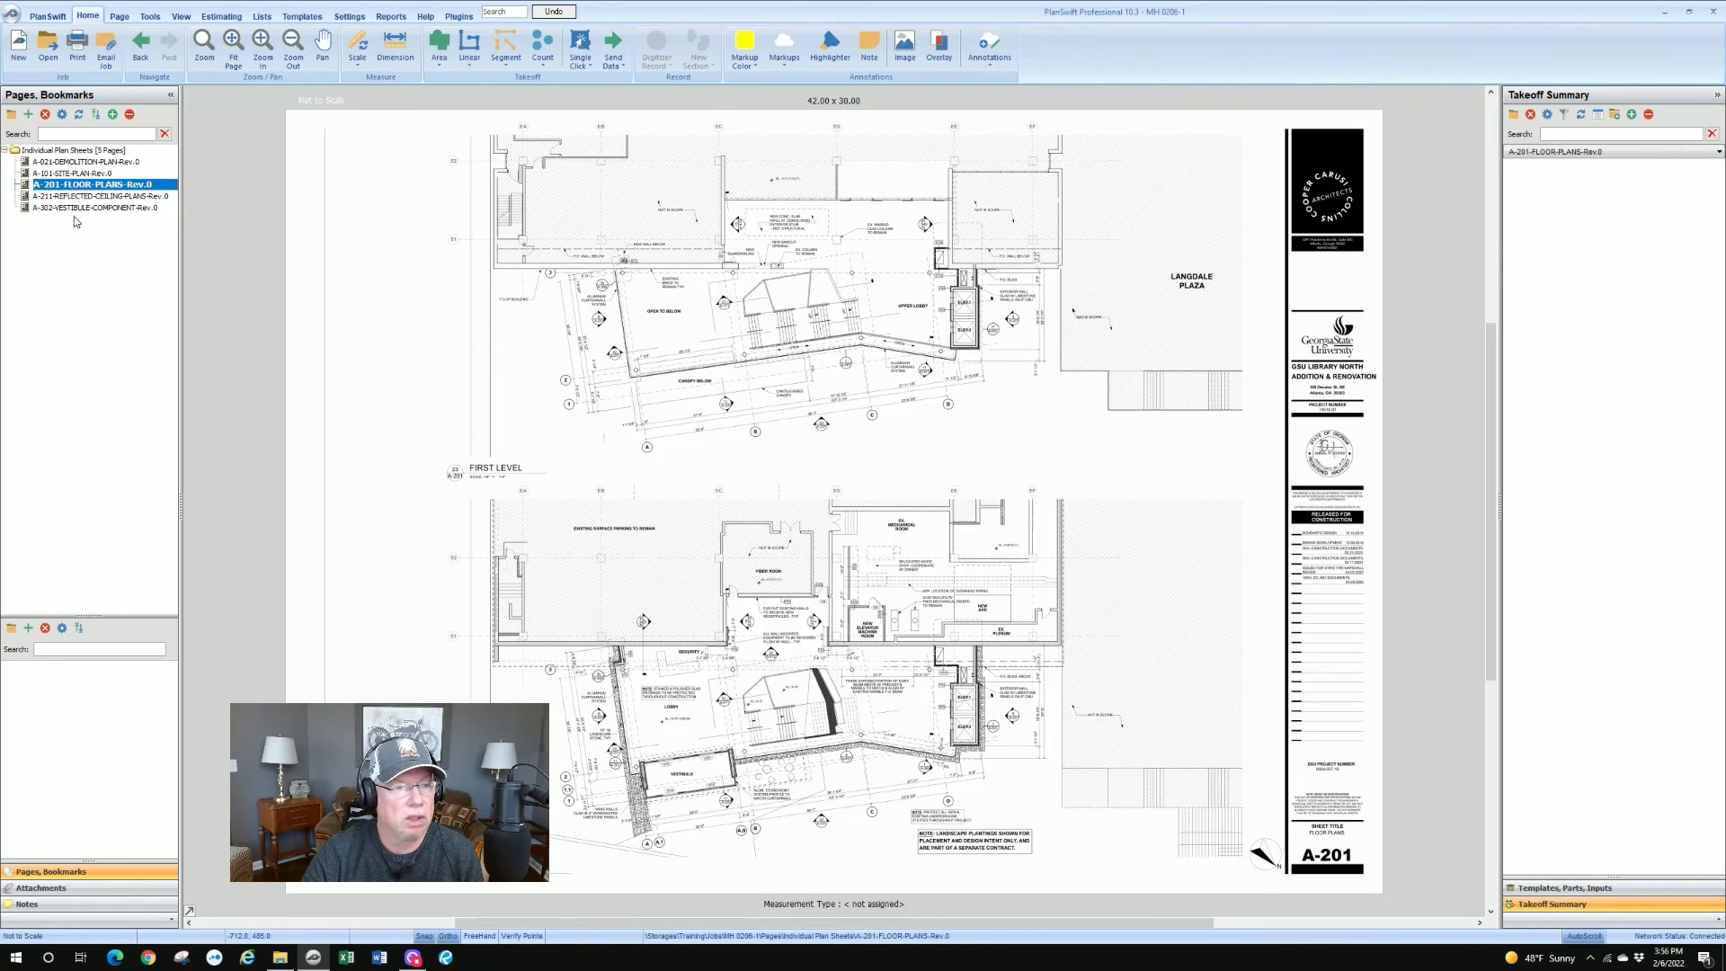
{"action": "left_click", "coordinate": [81, 197]}
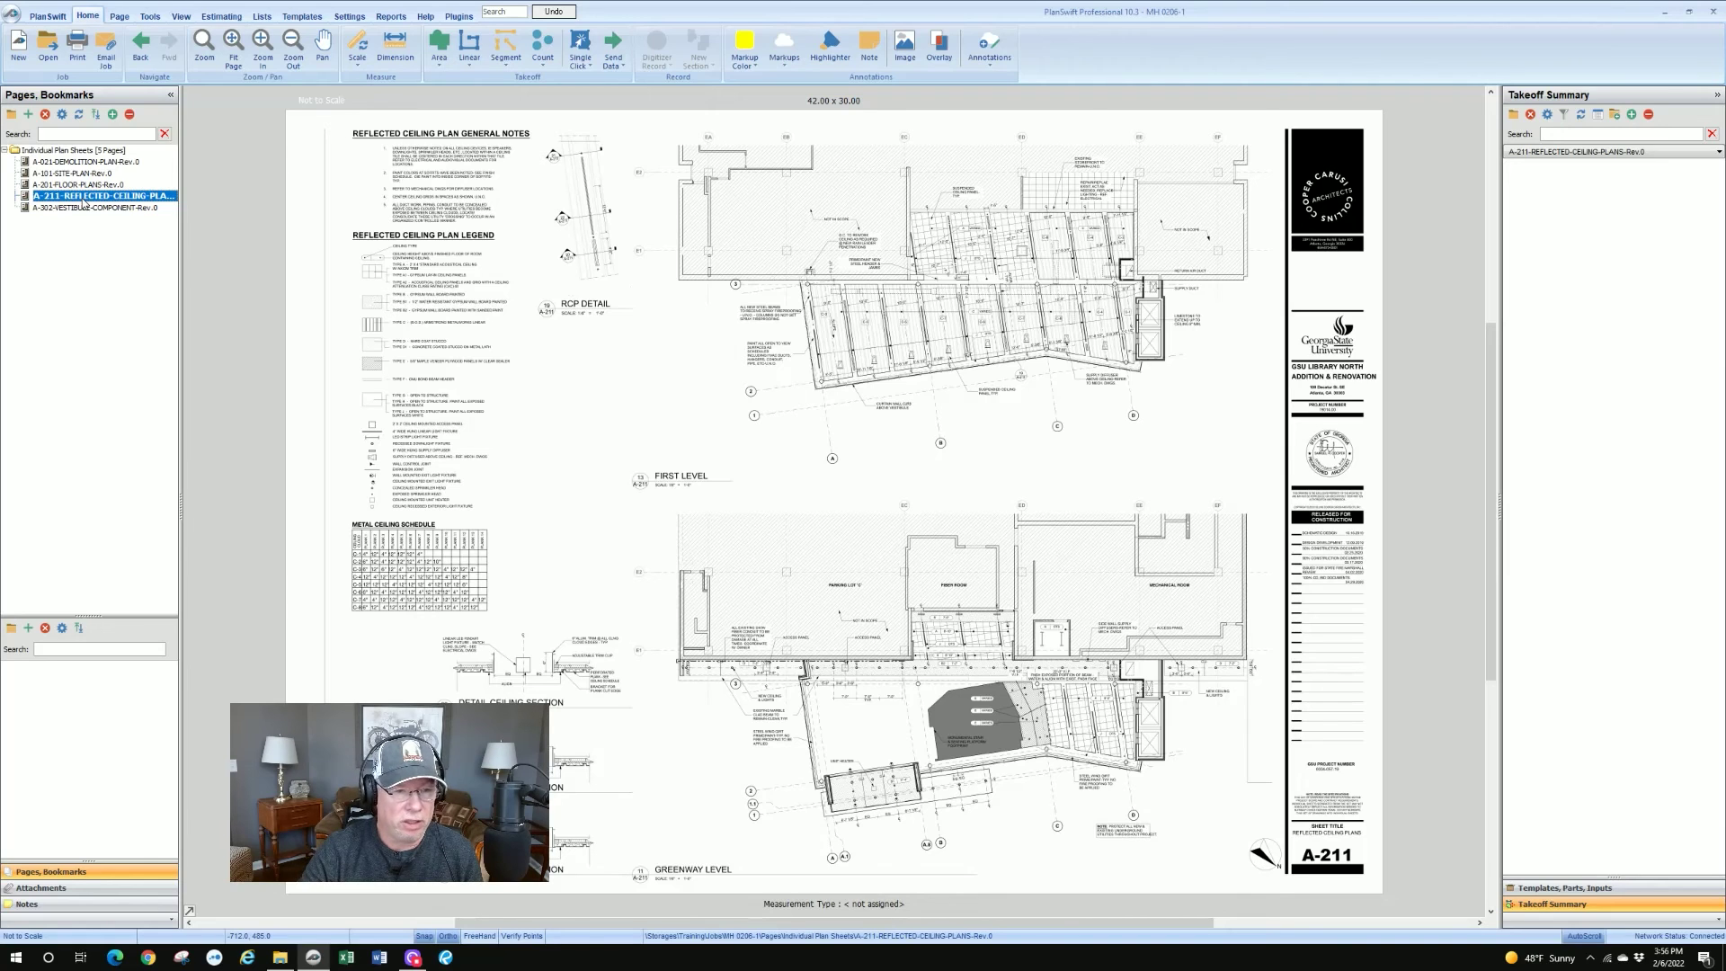
{"action": "left_click", "coordinate": [79, 208]}
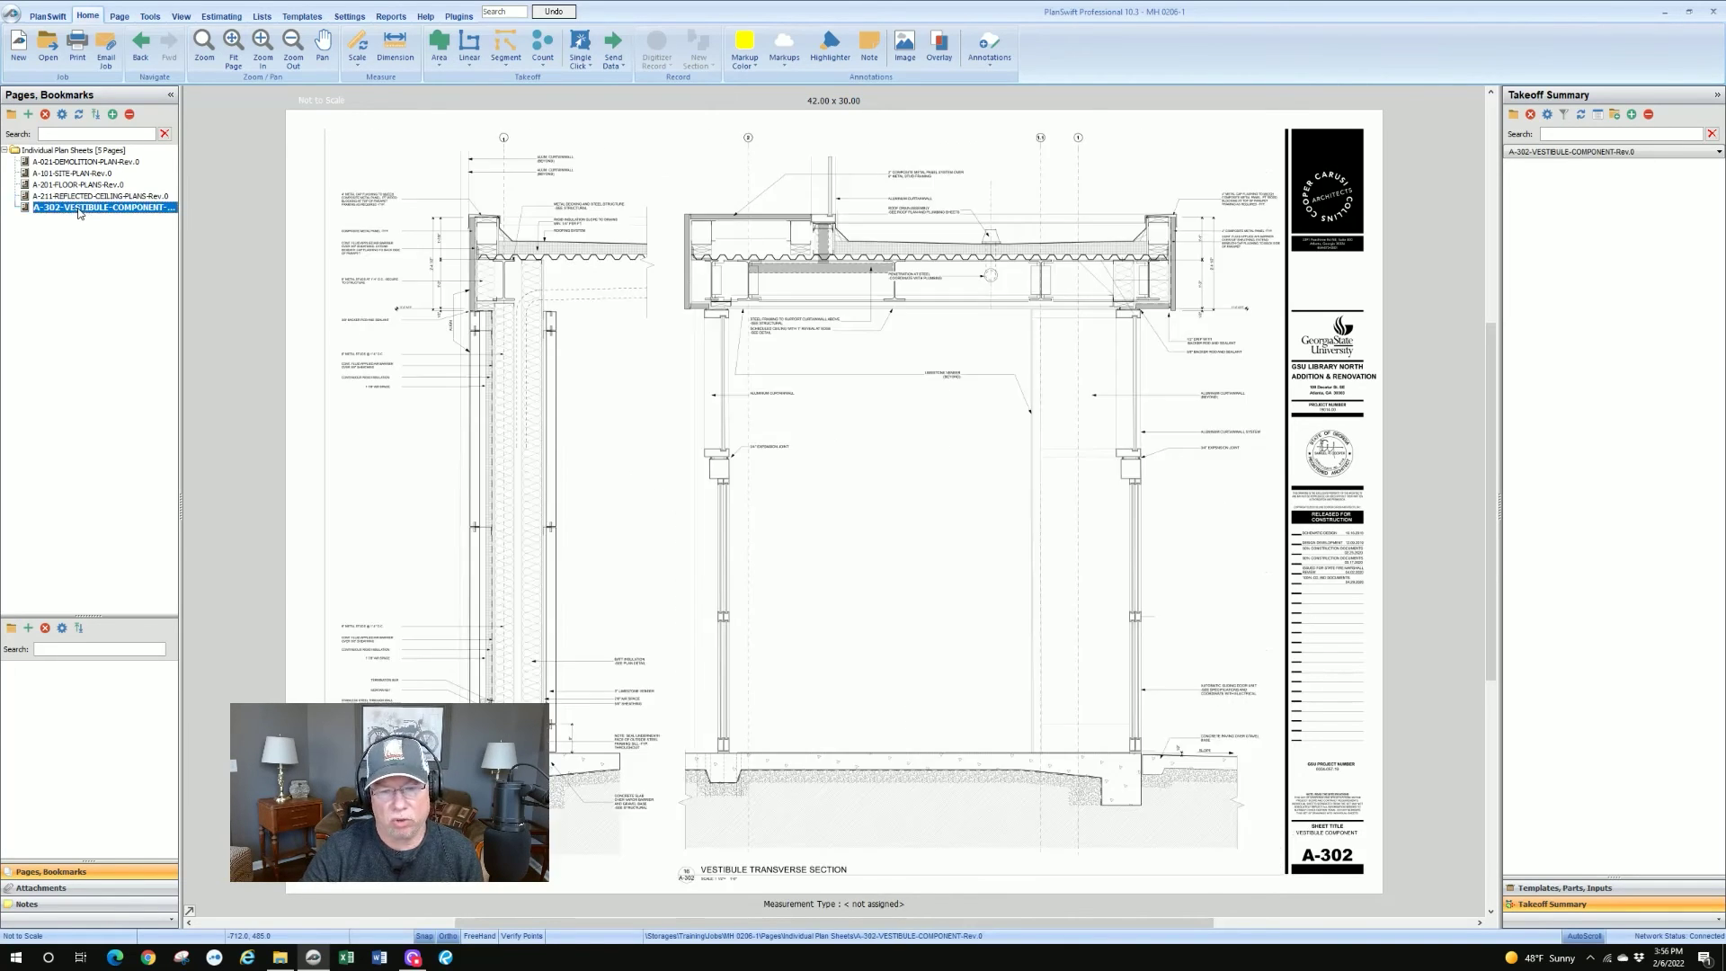
{"action": "left_click", "coordinate": [81, 161]}
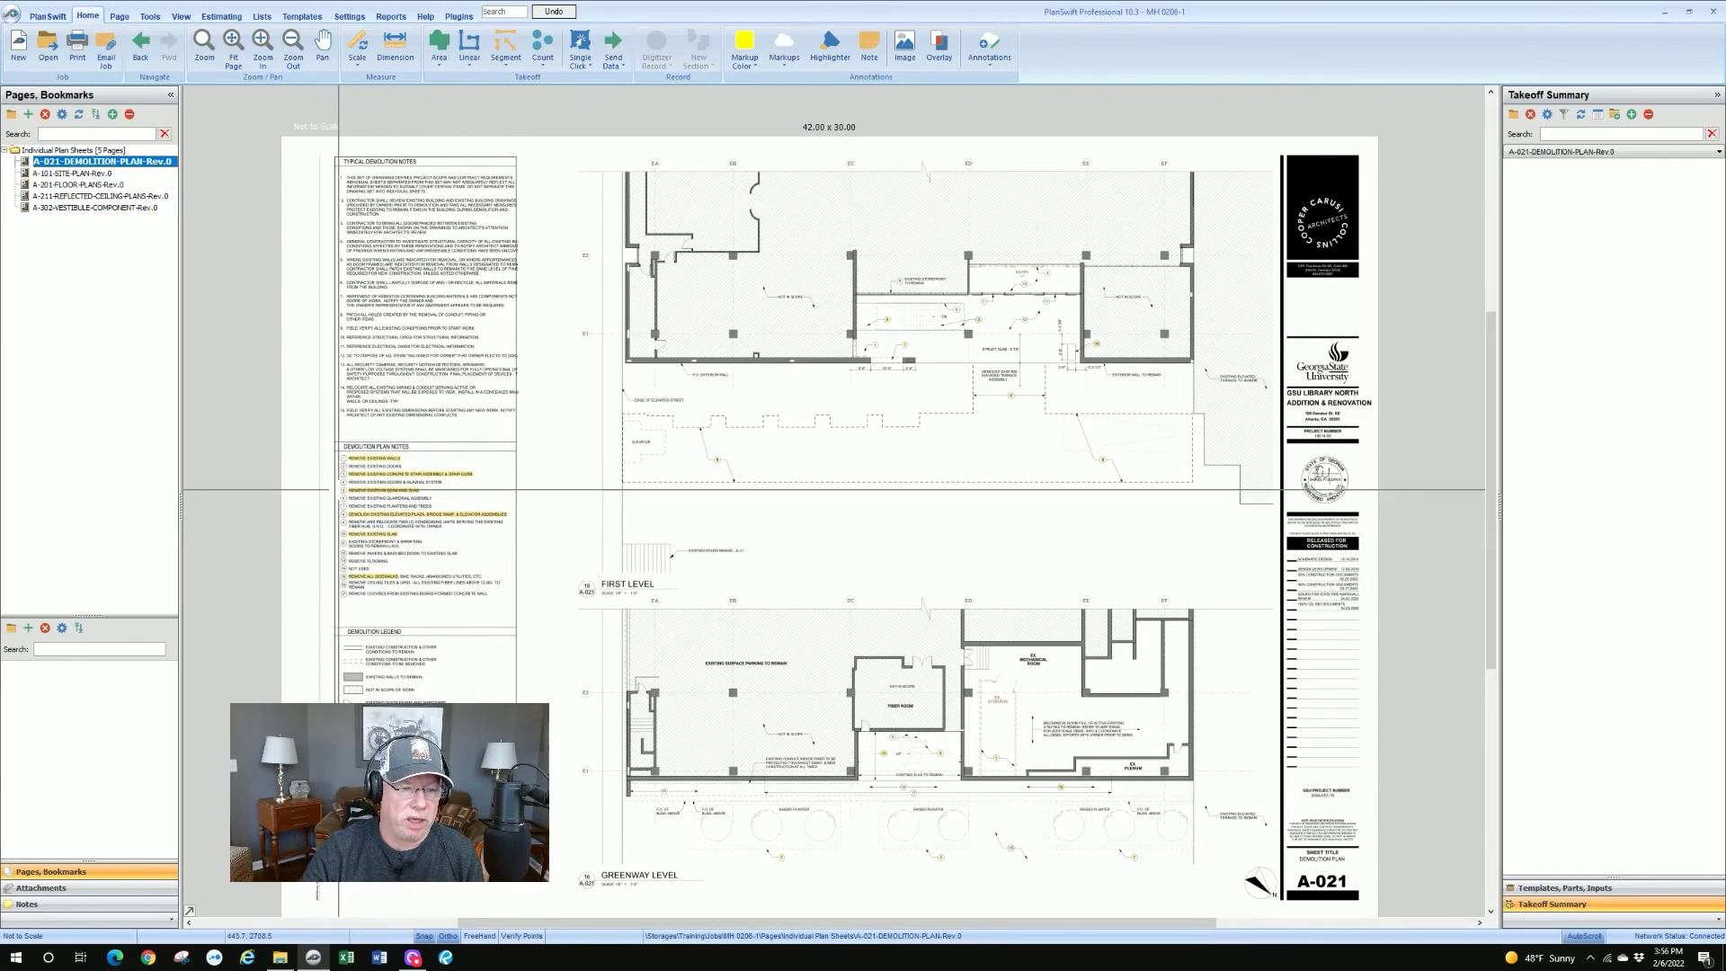
{"action": "scroll", "coordinate": [409, 499], "scroll_direction": "up", "scroll_amount": 3}
{"action": "left_click_drag", "start_coordinate": [409, 498], "coordinate": [500, 429]}
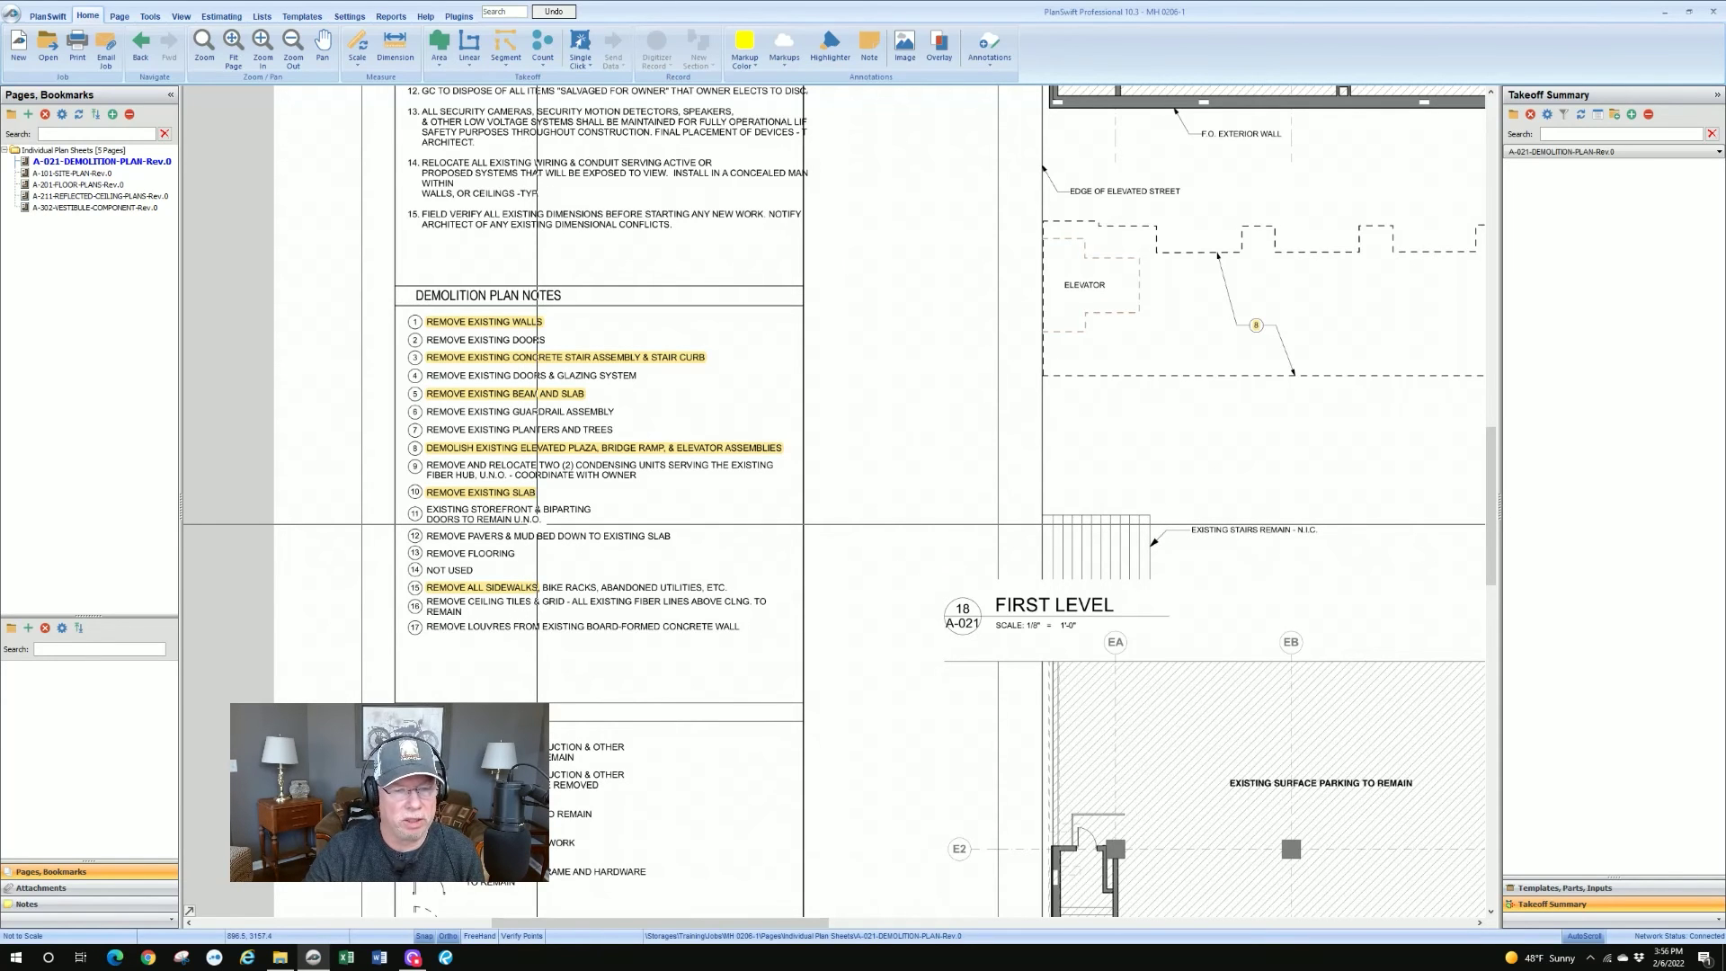
{"action": "scroll", "coordinate": [576, 525], "scroll_direction": "down", "scroll_amount": 2}
{"action": "left_click_drag", "start_coordinate": [837, 525], "coordinate": [534, 539]}
{"action": "left_click_drag", "start_coordinate": [747, 512], "coordinate": [678, 512]}
{"action": "left_click_drag", "start_coordinate": [879, 470], "coordinate": [821, 505]}
{"action": "scroll", "coordinate": [896, 339], "scroll_direction": "up", "scroll_amount": 4}
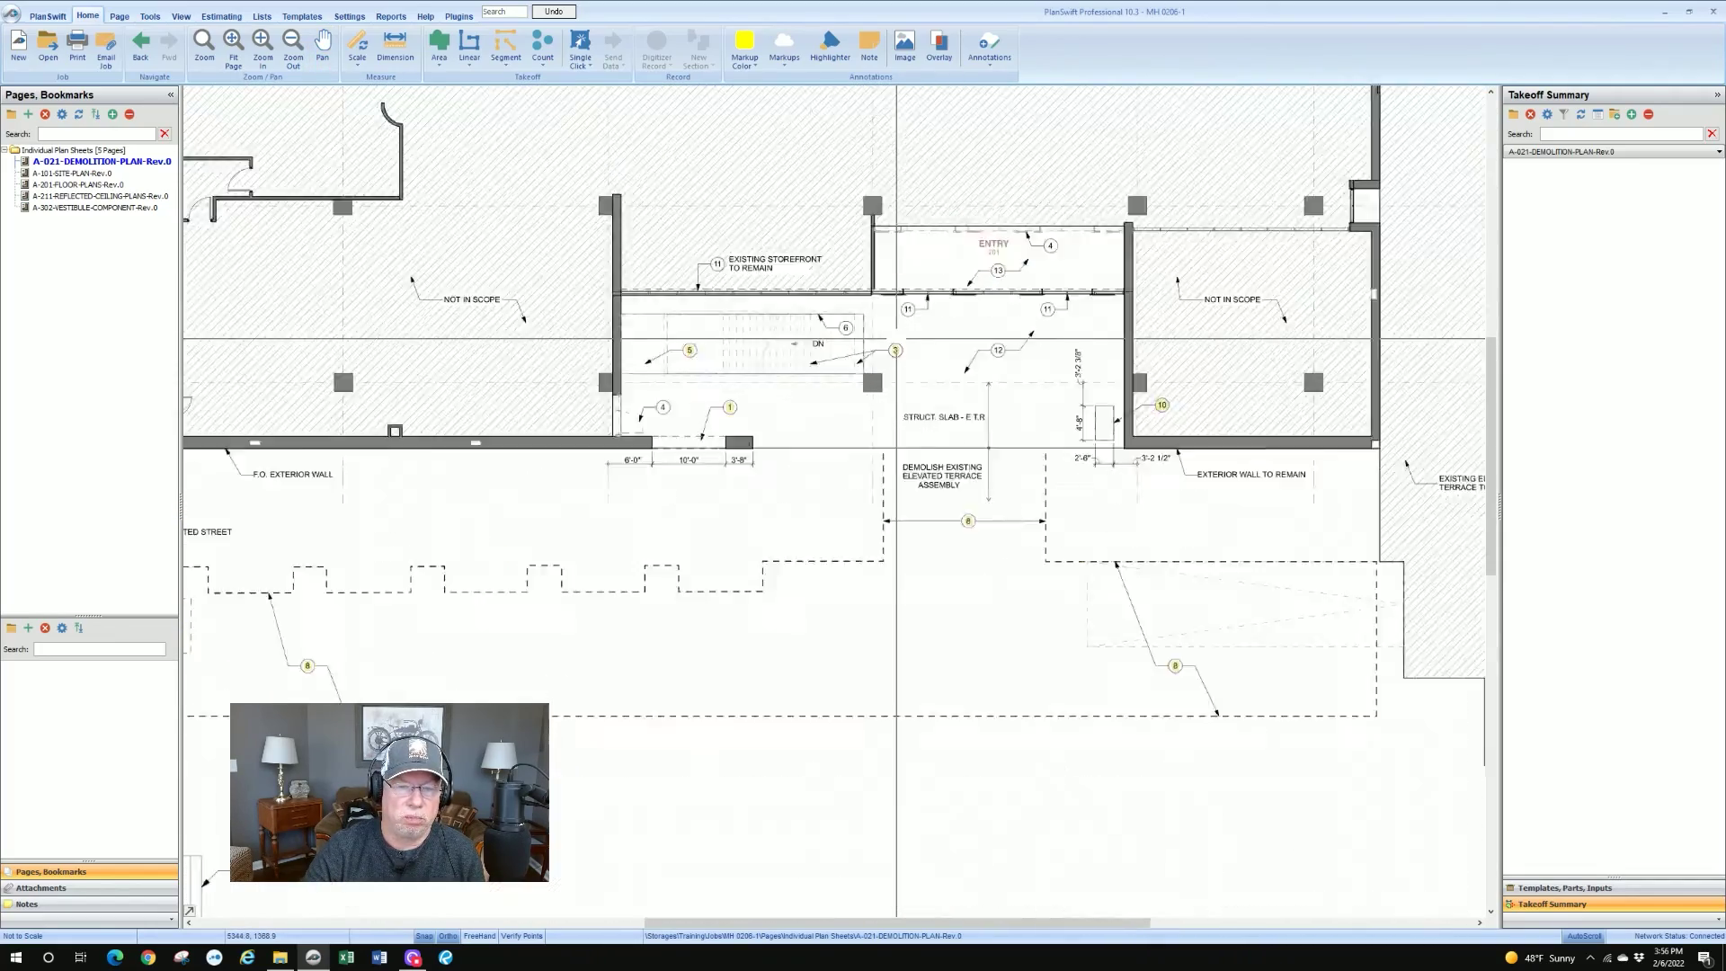
{"action": "scroll", "coordinate": [897, 339], "scroll_direction": "up", "scroll_amount": 3}
{"action": "scroll", "coordinate": [894, 375], "scroll_direction": "down", "scroll_amount": 4}
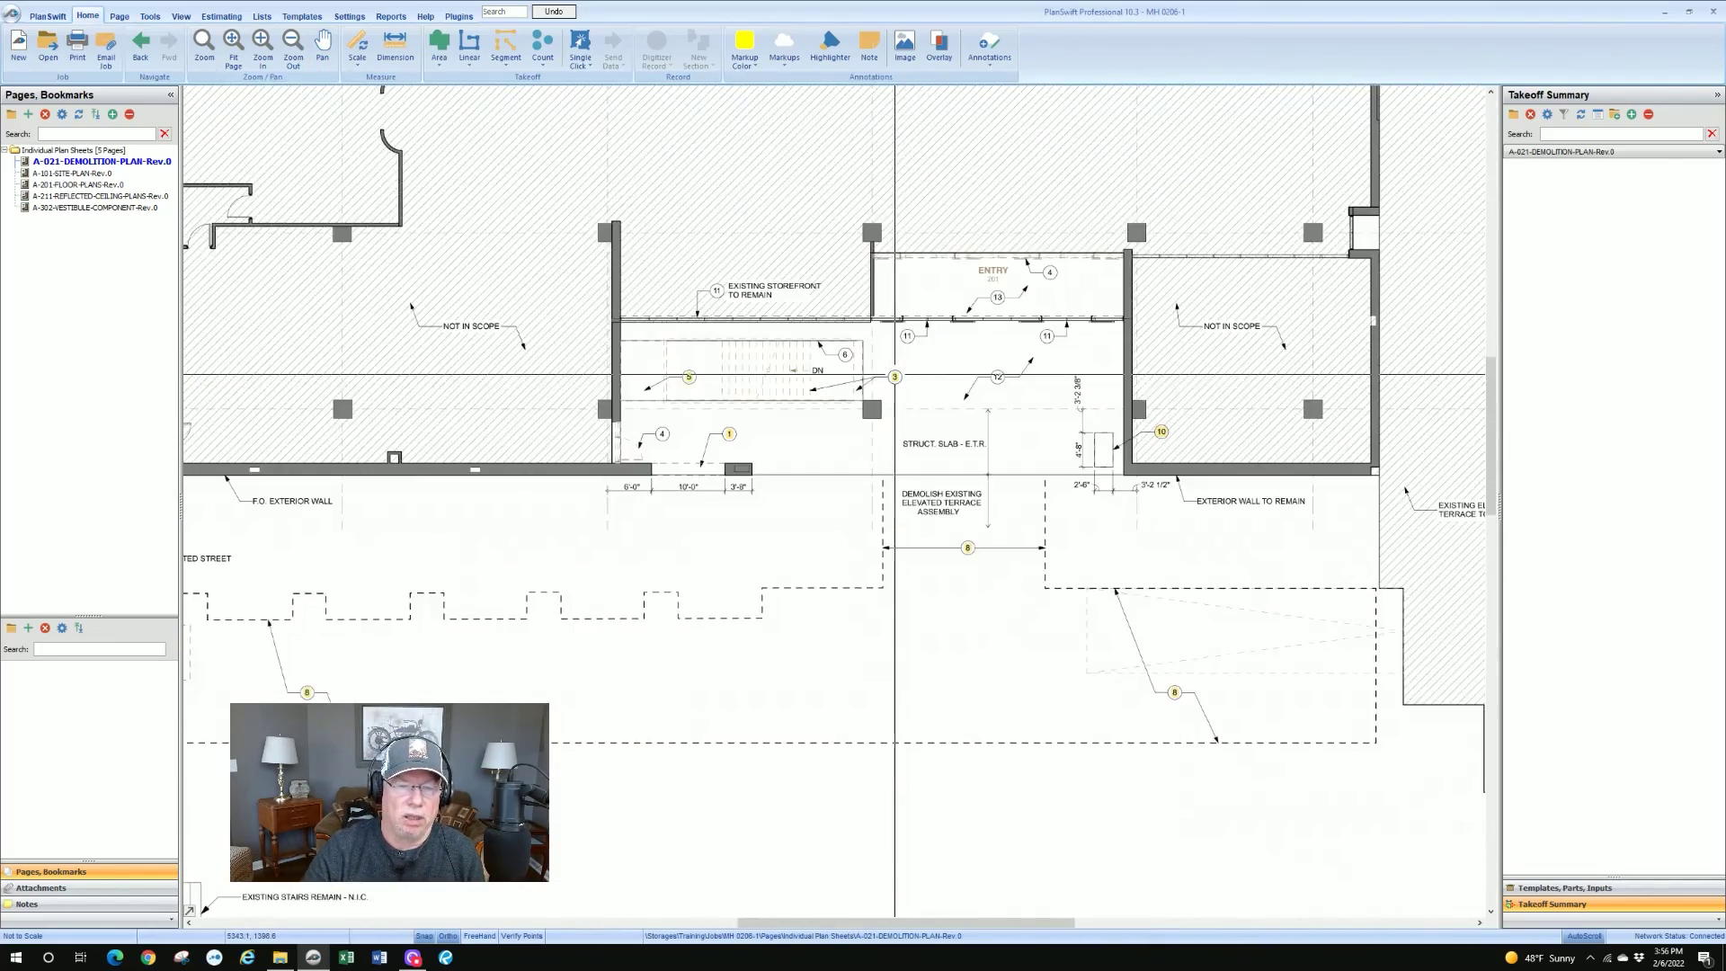
{"action": "scroll", "coordinate": [895, 375], "scroll_direction": "down", "scroll_amount": 4}
{"action": "scroll", "coordinate": [721, 578], "scroll_direction": "up", "scroll_amount": 3}
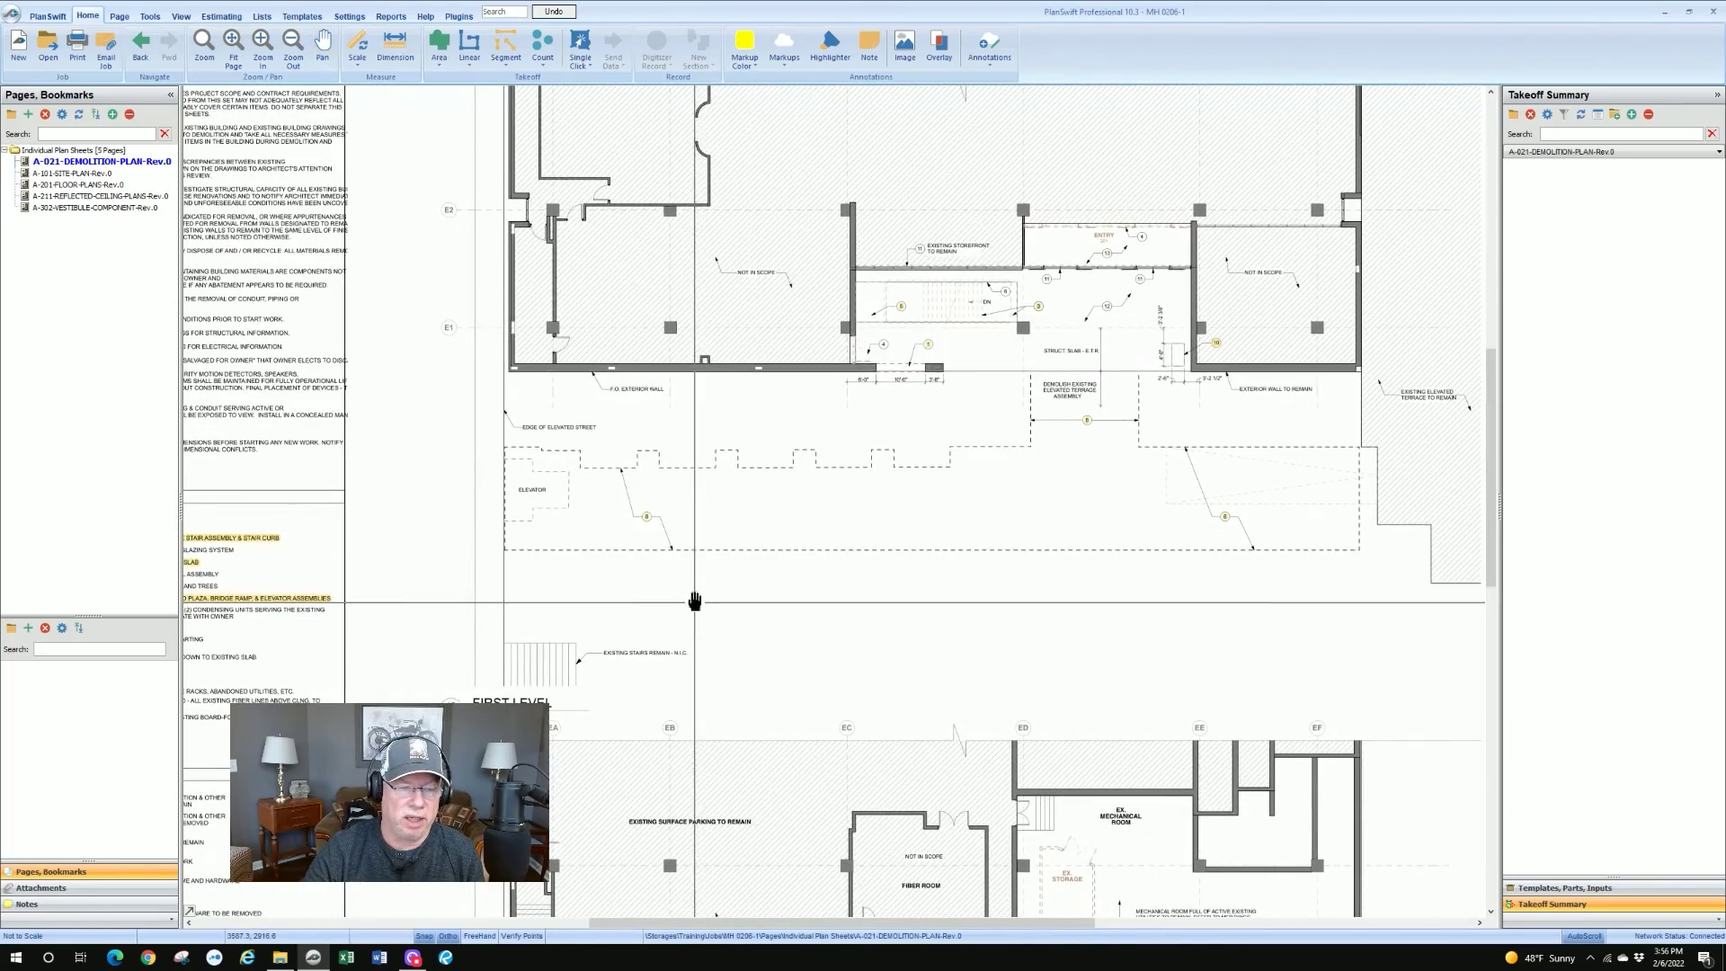
{"action": "scroll", "coordinate": [702, 594], "scroll_direction": "up", "scroll_amount": 2}
{"action": "scroll", "coordinate": [702, 594], "scroll_direction": "up", "scroll_amount": 2}
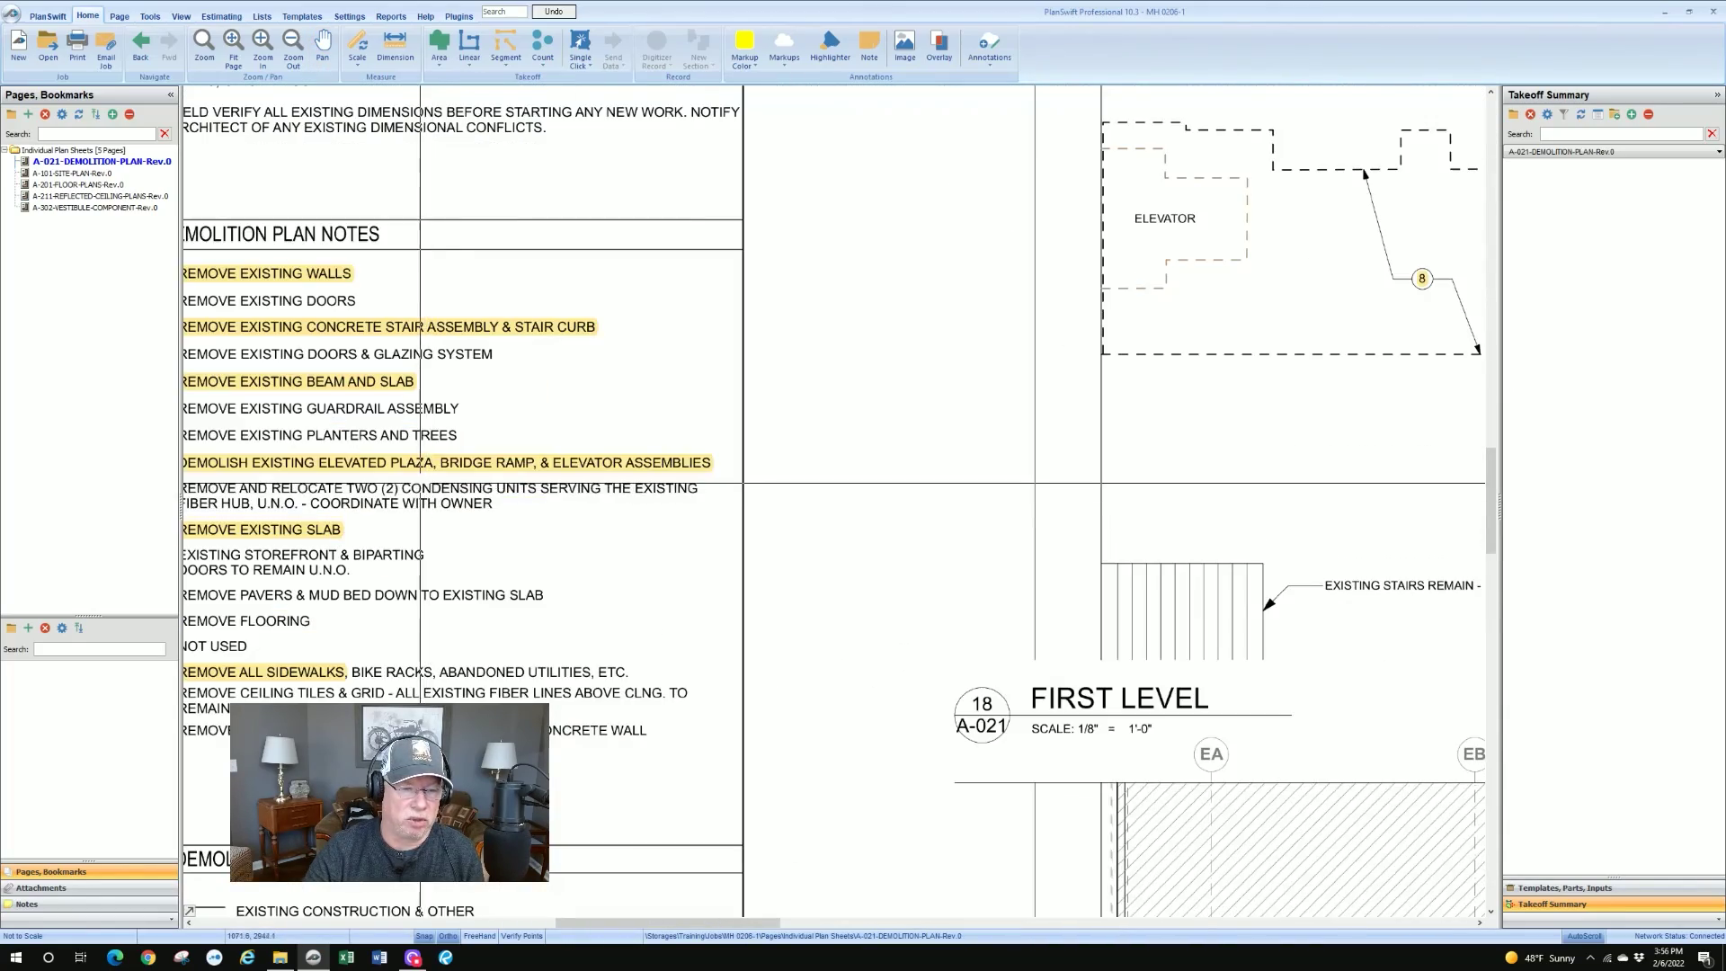
{"action": "scroll", "coordinate": [979, 518], "scroll_direction": "down", "scroll_amount": 5}
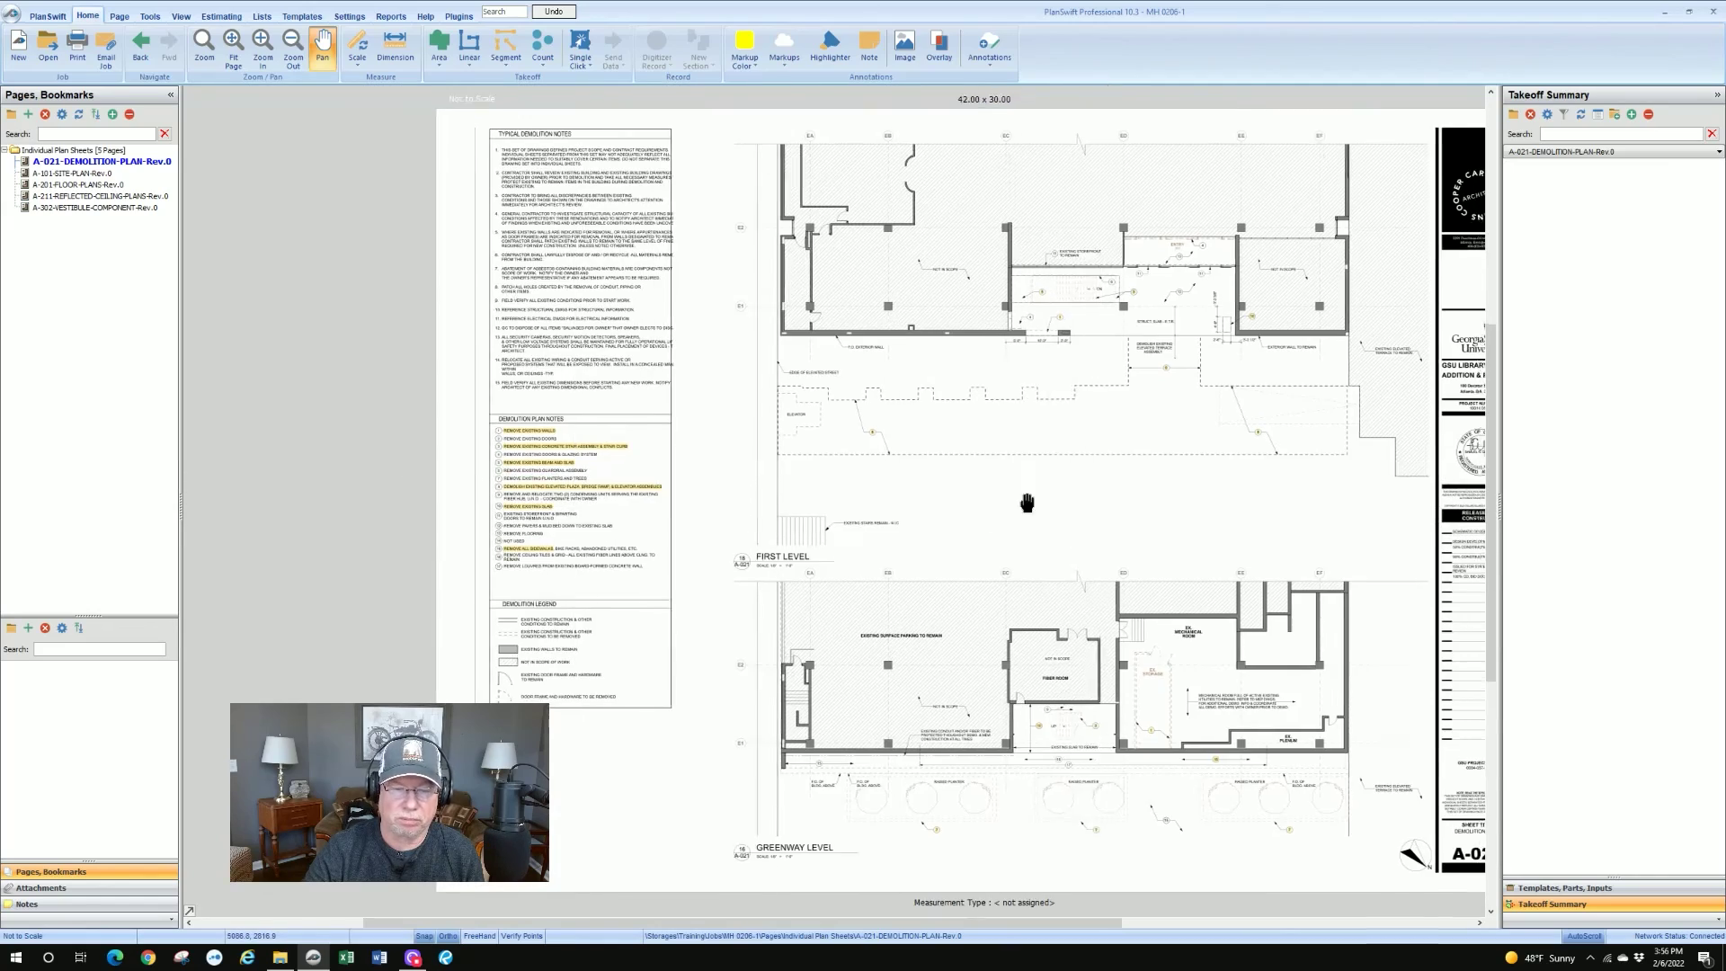
{"action": "scroll", "coordinate": [913, 396], "scroll_direction": "up", "scroll_amount": 1}
{"action": "scroll", "coordinate": [929, 396], "scroll_direction": "up", "scroll_amount": 4}
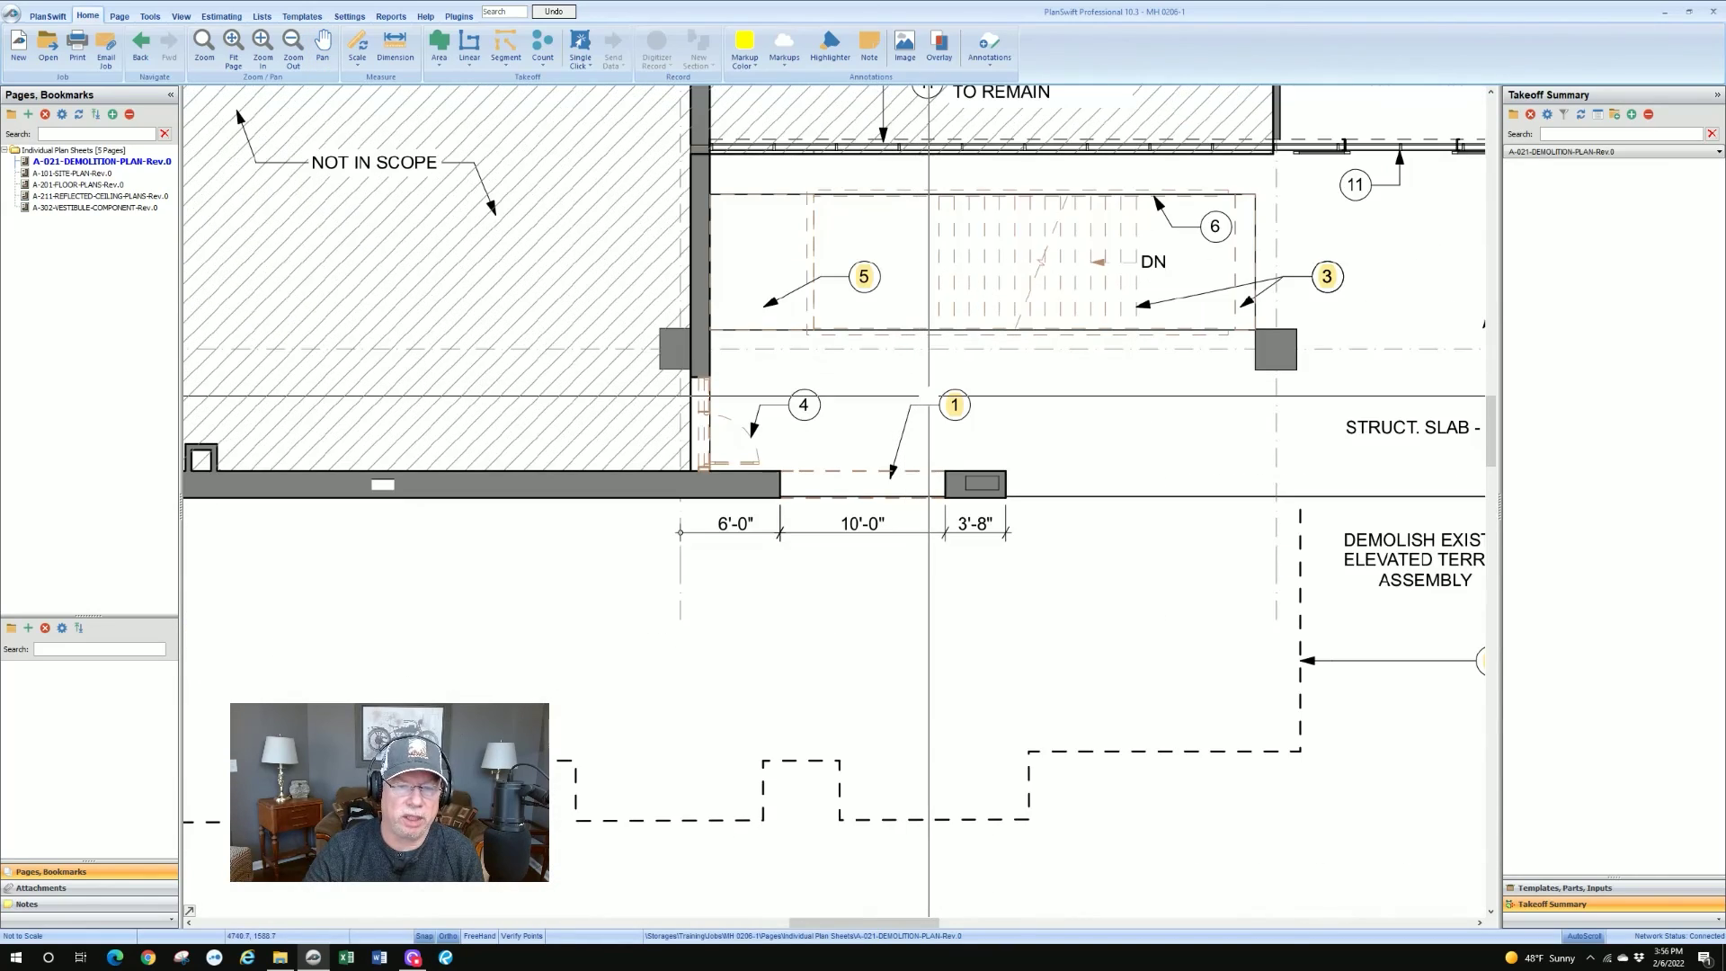
{"action": "scroll", "coordinate": [918, 416], "scroll_direction": "down", "scroll_amount": 4}
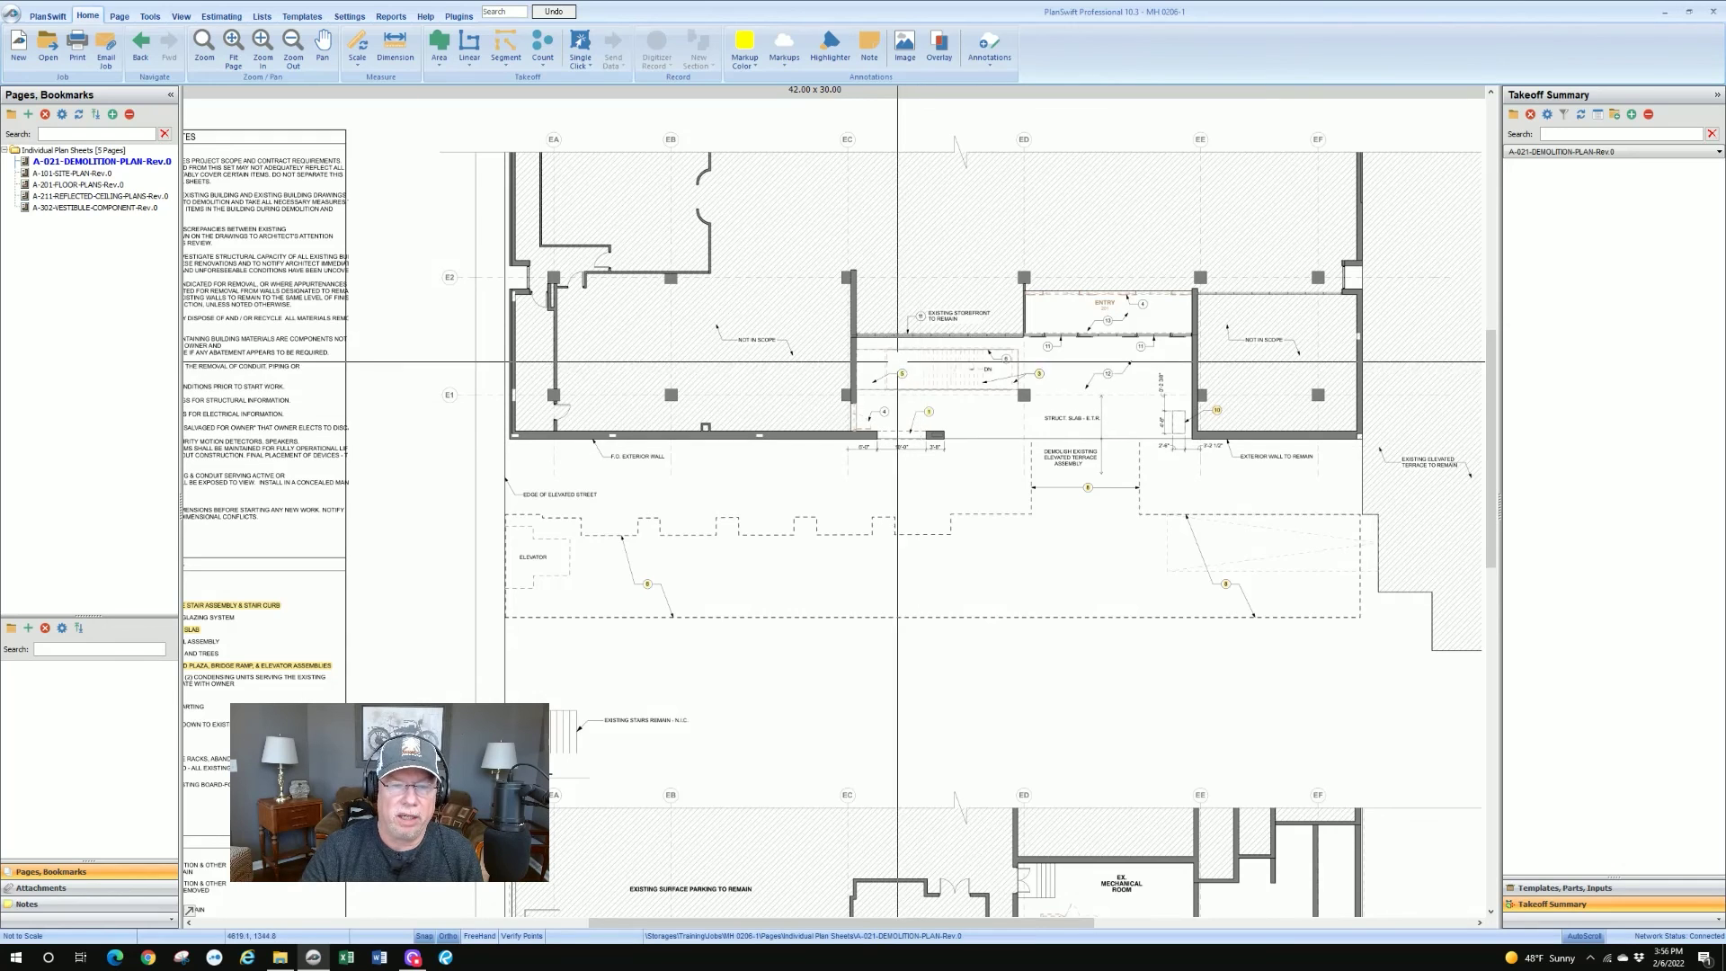
{"action": "scroll", "coordinate": [919, 369], "scroll_direction": "up", "scroll_amount": 3}
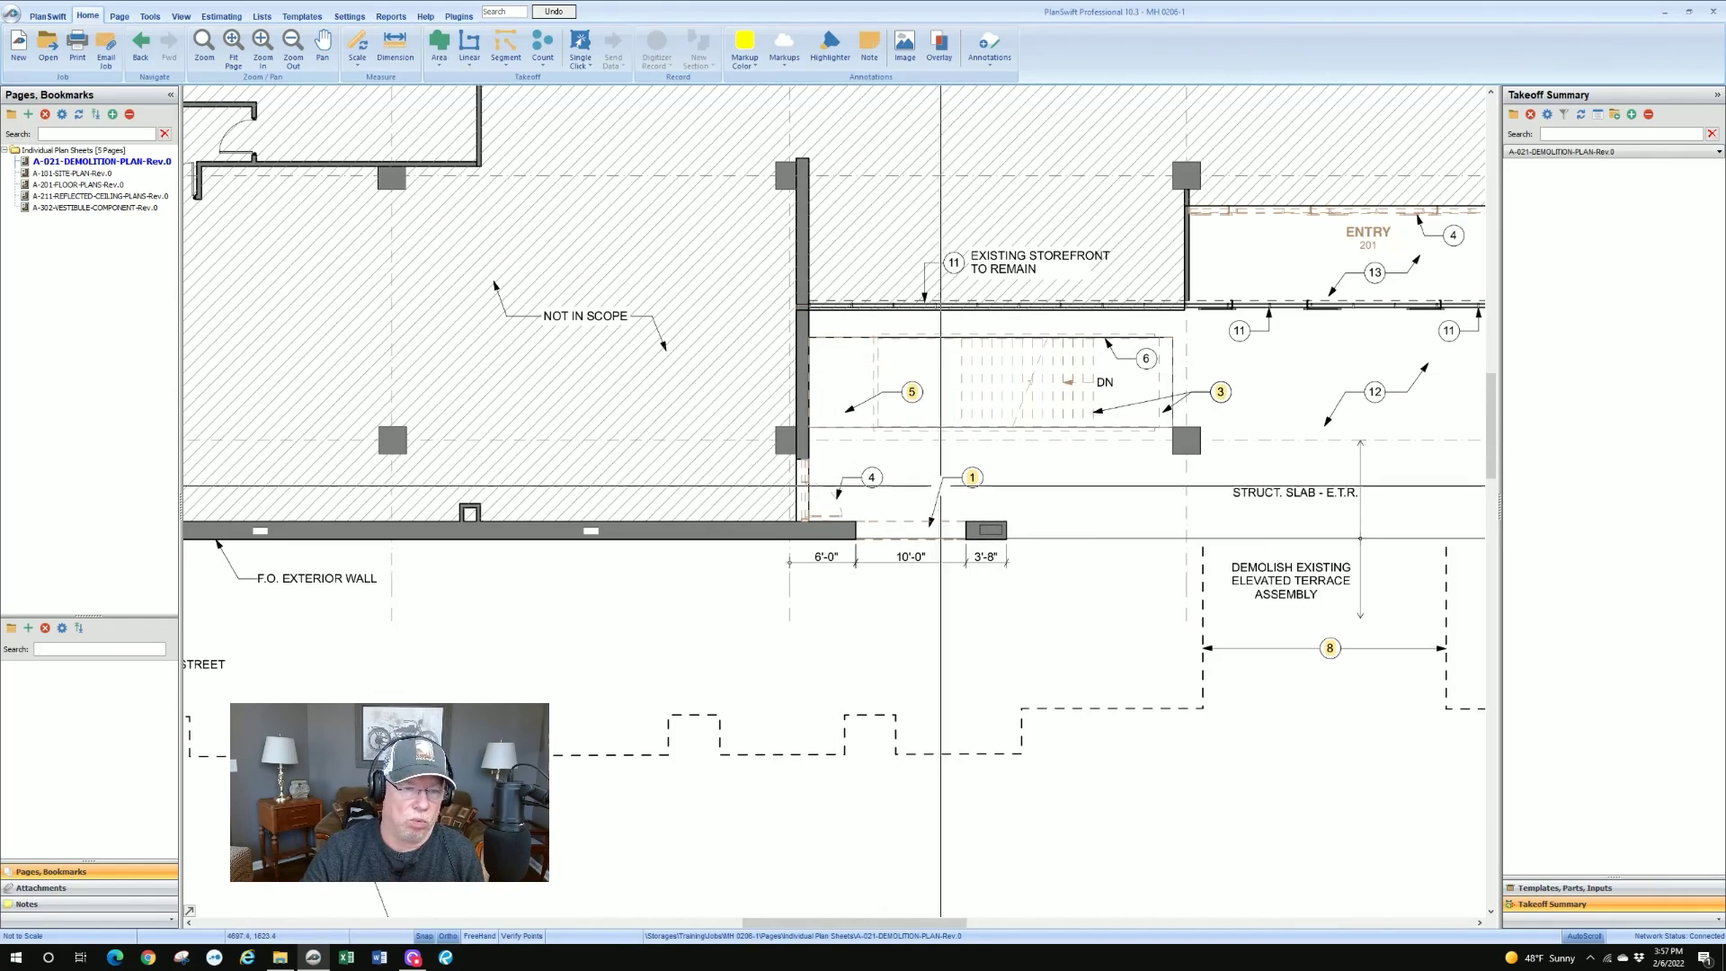
{"action": "scroll", "coordinate": [989, 453], "scroll_direction": "down", "scroll_amount": 5}
{"action": "scroll", "coordinate": [989, 452], "scroll_direction": "up", "scroll_amount": 4}
{"action": "scroll", "coordinate": [929, 413], "scroll_direction": "down", "scroll_amount": 4}
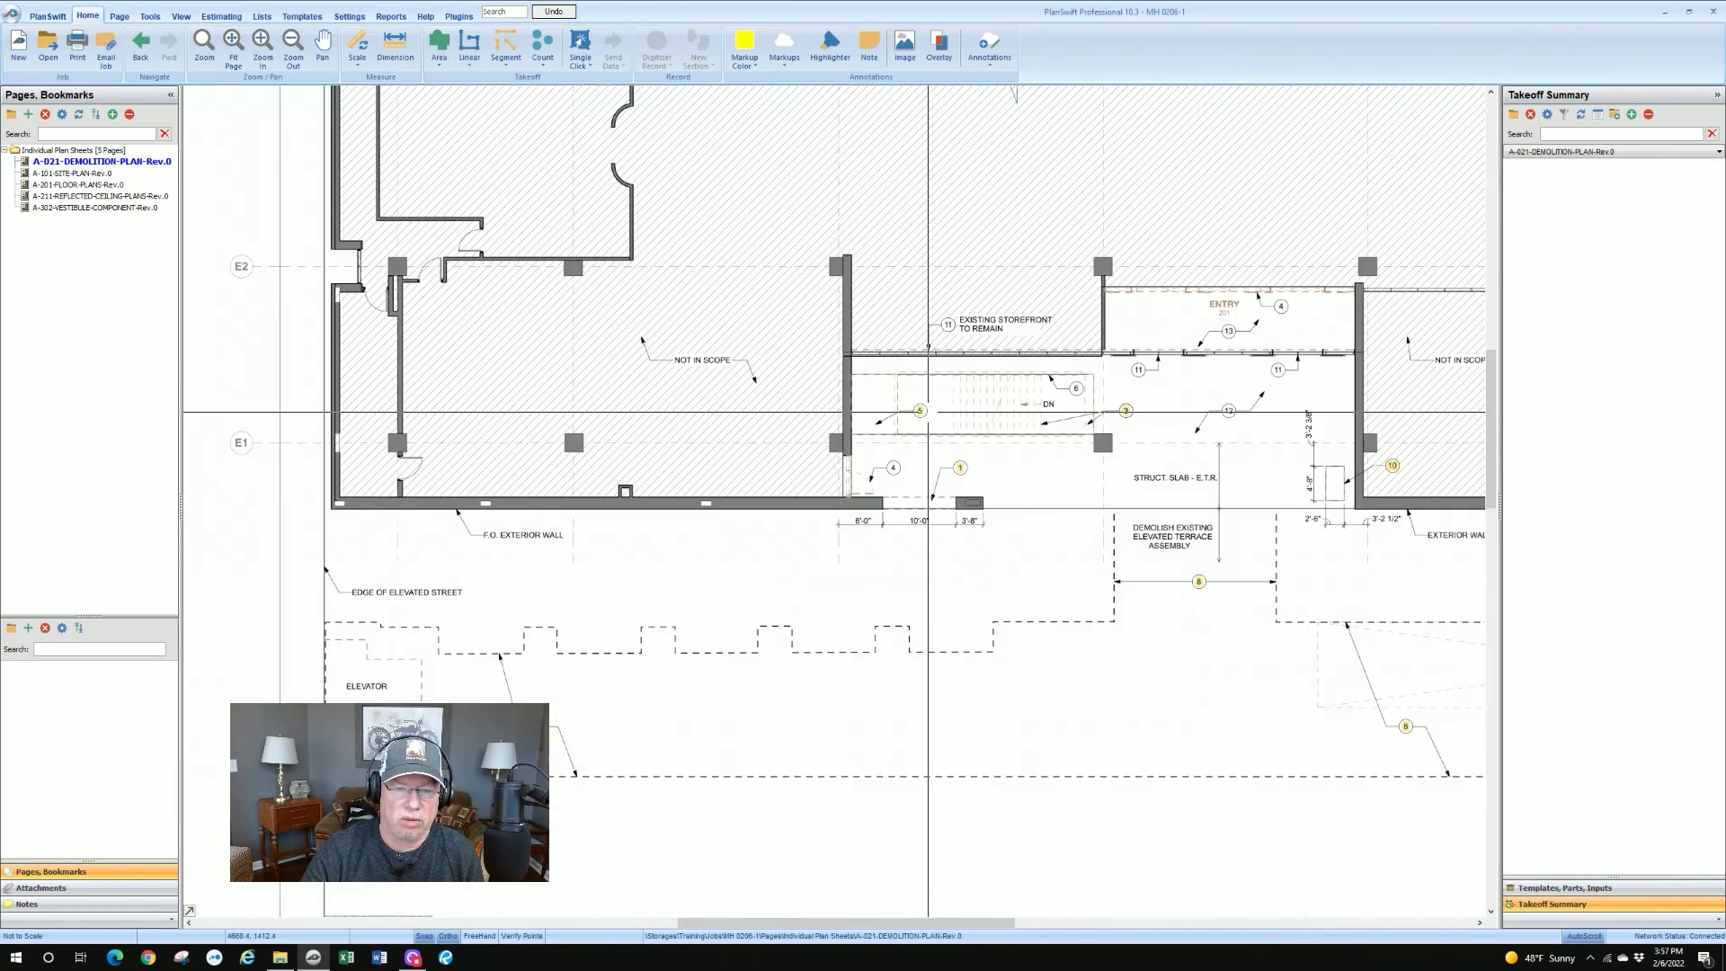
{"action": "scroll", "coordinate": [928, 412], "scroll_direction": "down", "scroll_amount": 2}
{"action": "scroll", "coordinate": [773, 571], "scroll_direction": "up", "scroll_amount": 3}
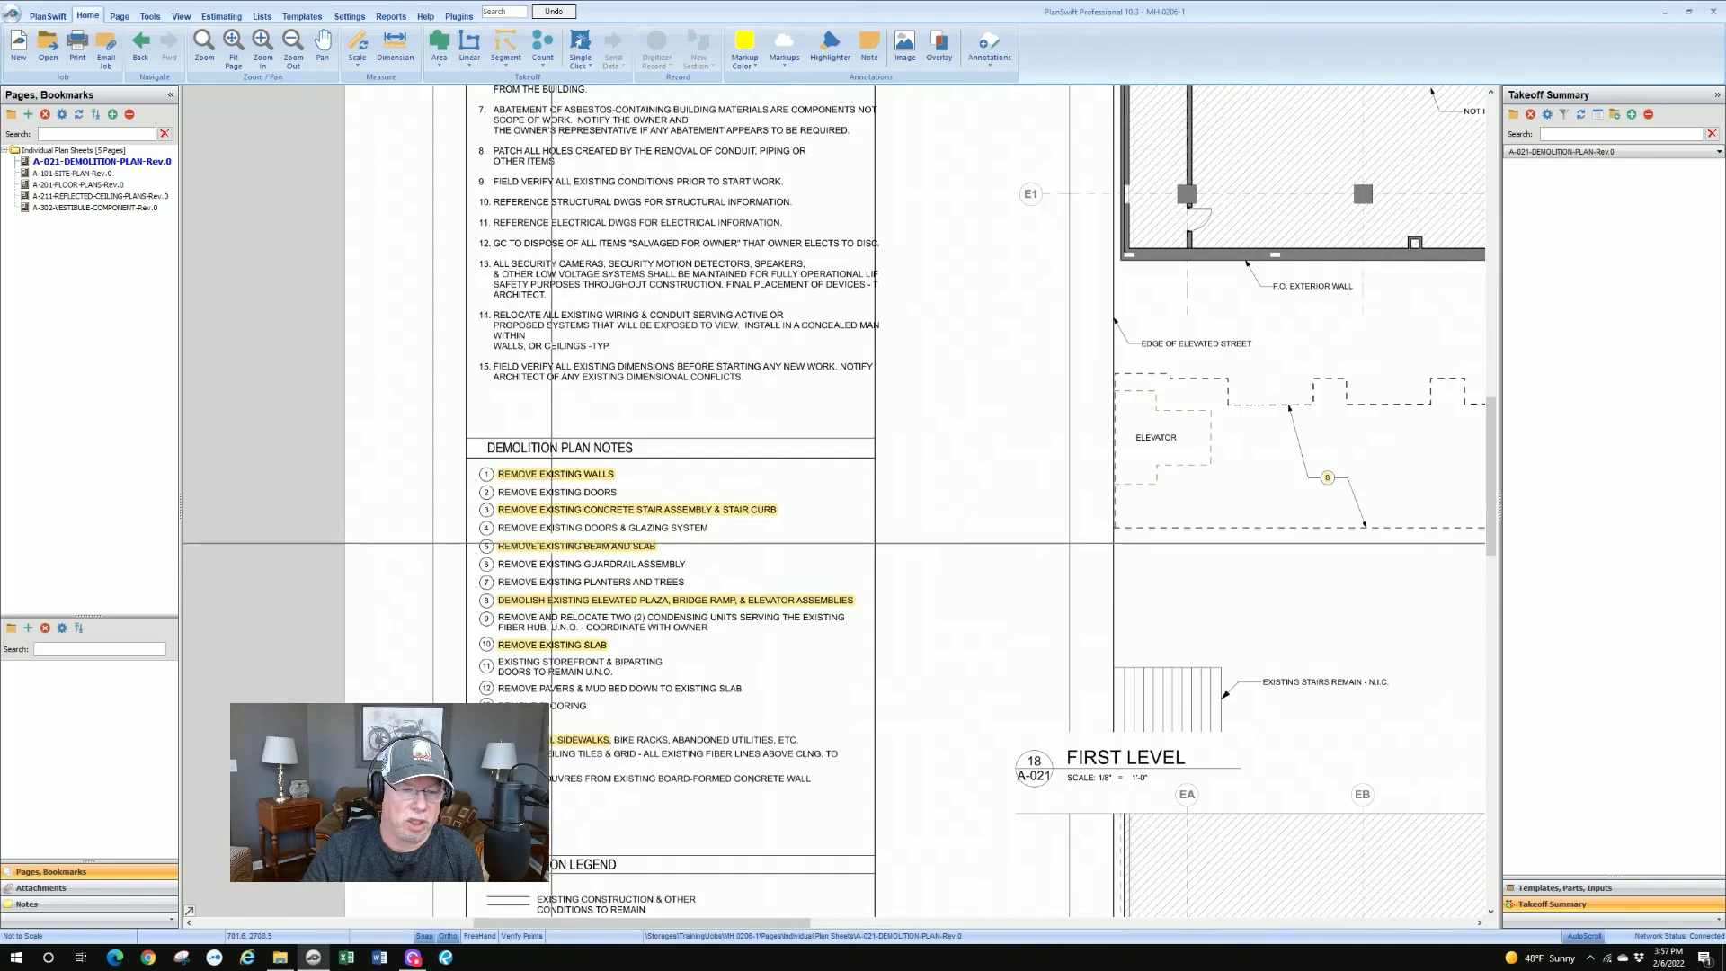
{"action": "scroll", "coordinate": [773, 572], "scroll_direction": "down", "scroll_amount": 3}
{"action": "scroll", "coordinate": [840, 527], "scroll_direction": "up", "scroll_amount": 3}
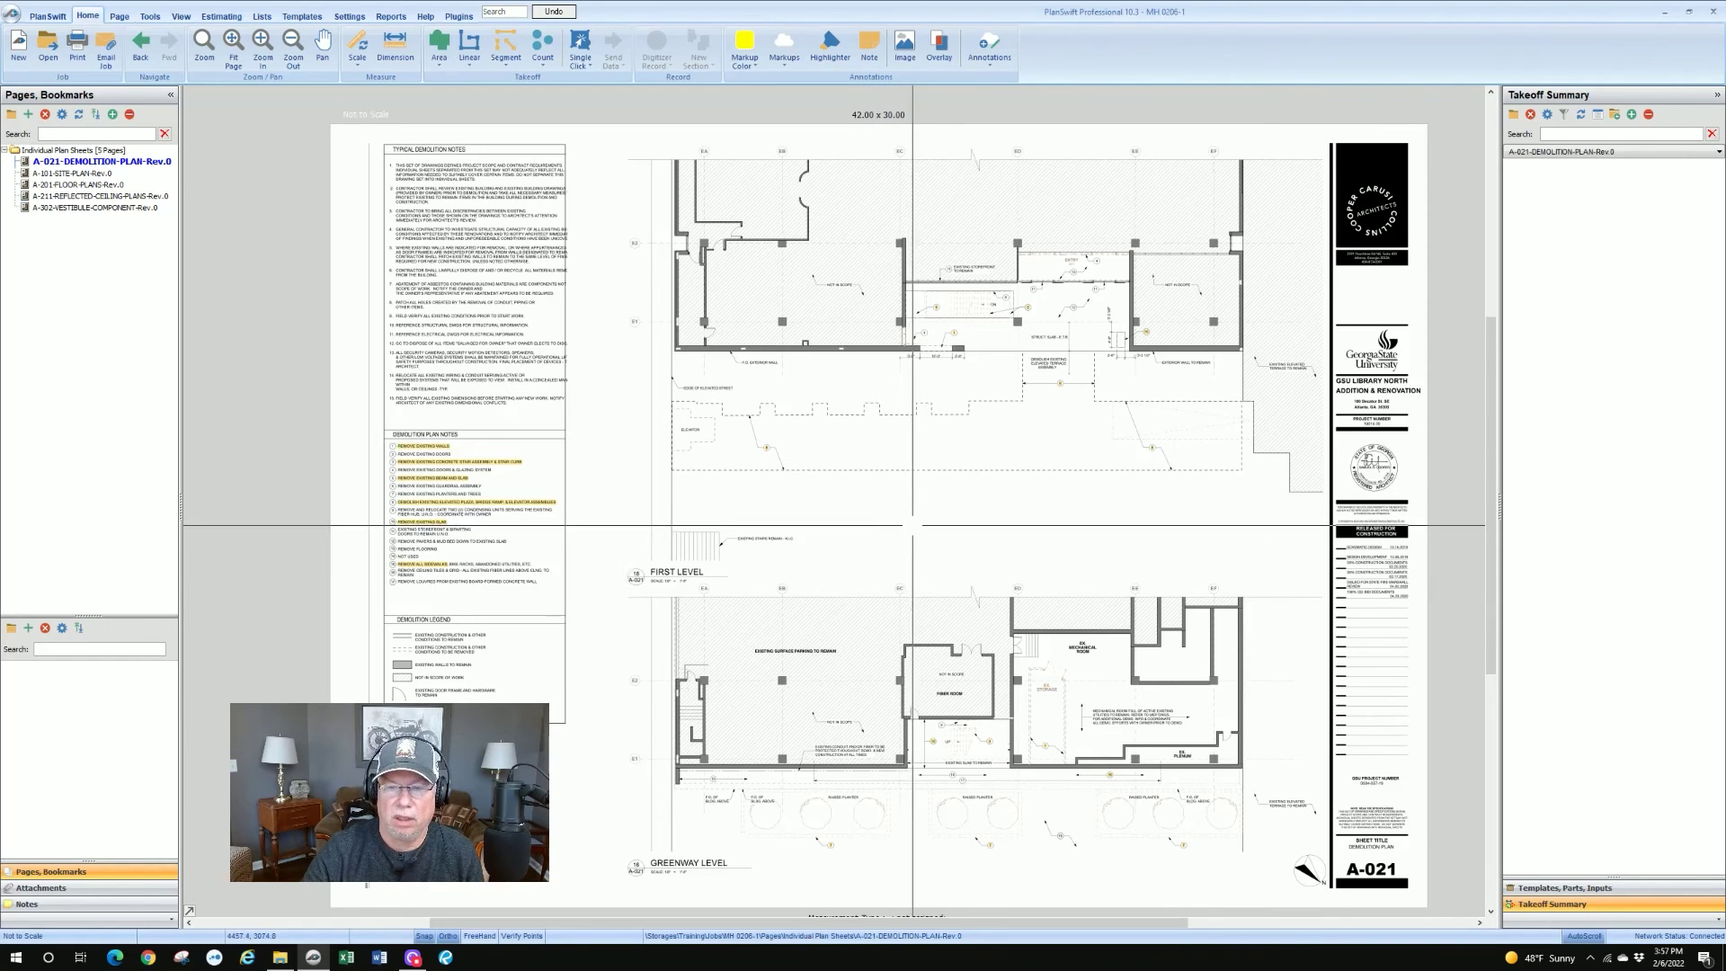
{"action": "left_click_drag", "start_coordinate": [923, 531], "coordinate": [899, 519]}
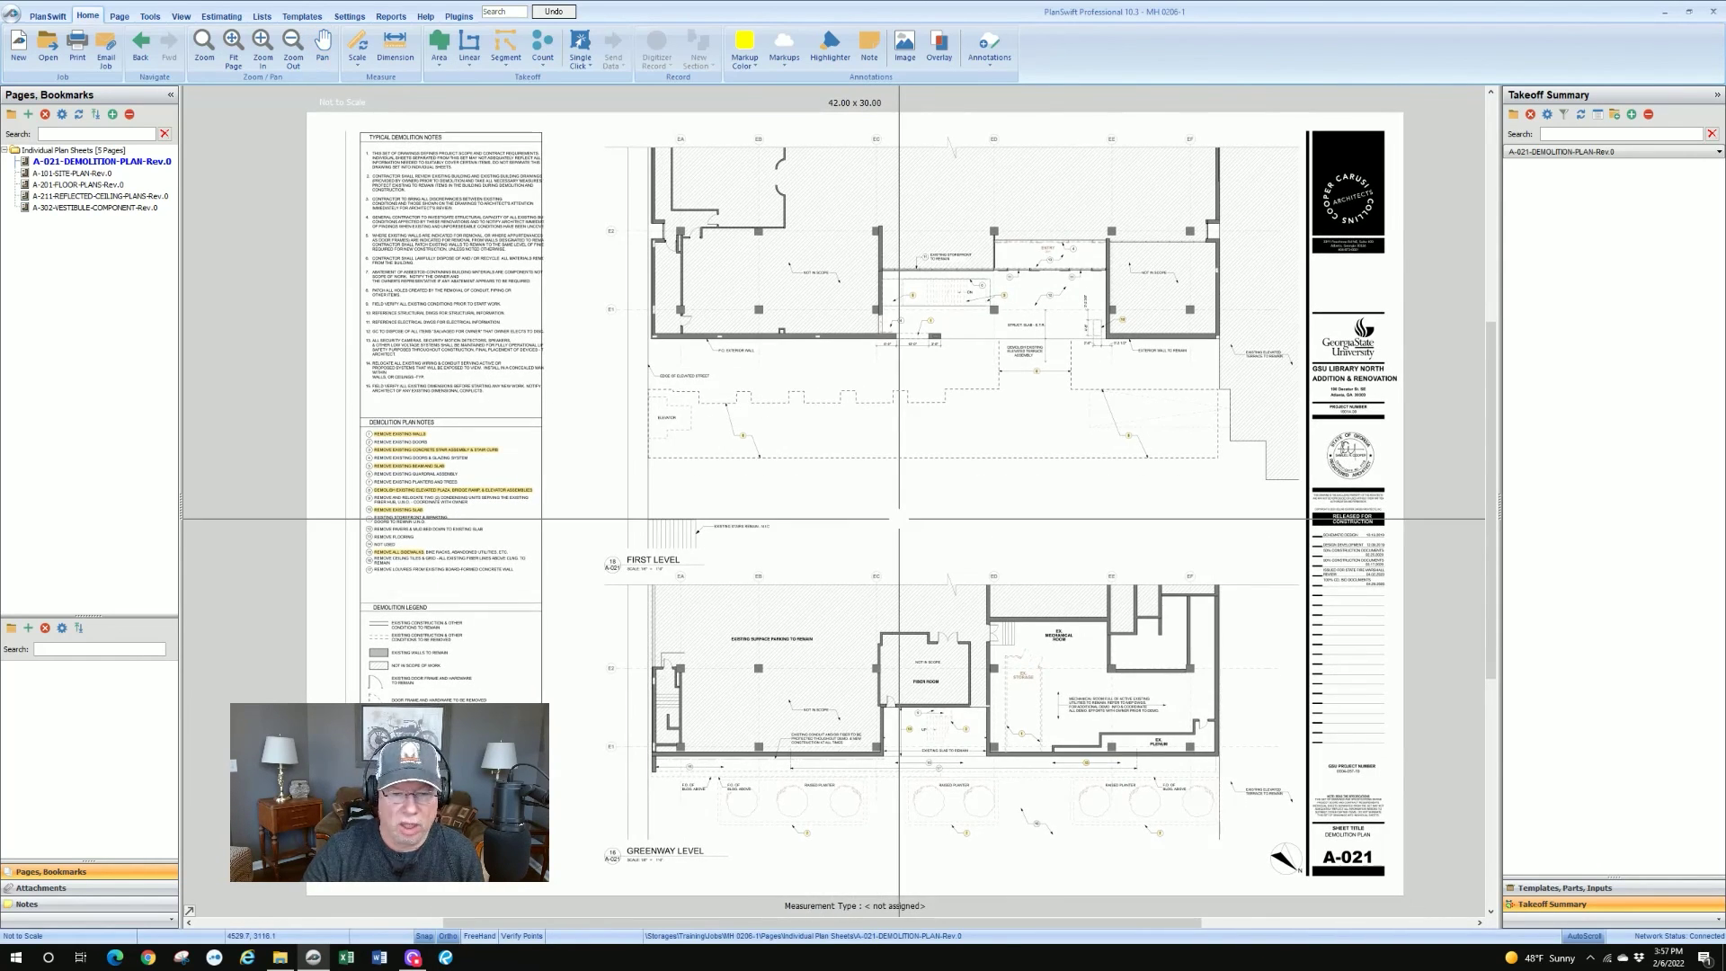